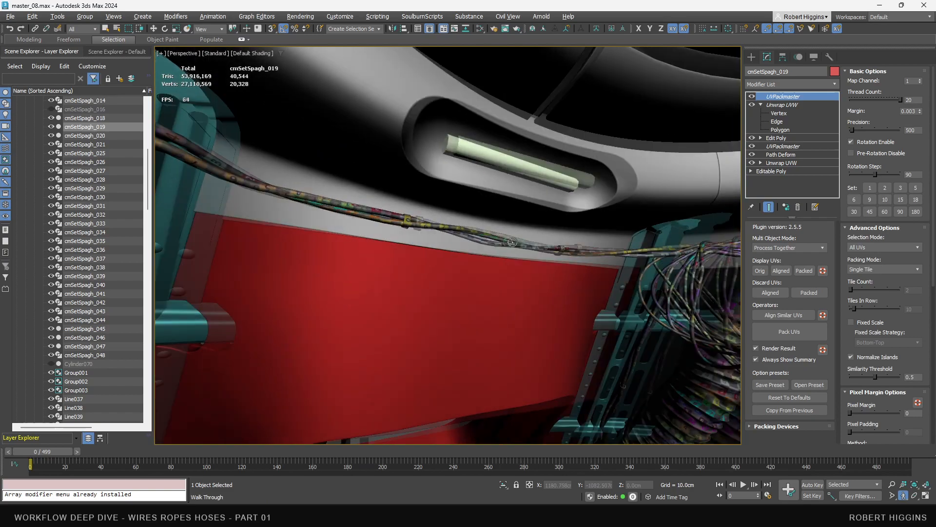
scroll(480, 246, down, 10)
middle_drag(480, 246, 493, 357)
scroll(493, 357, down, 5)
middle_drag(637, 362, 571, 271)
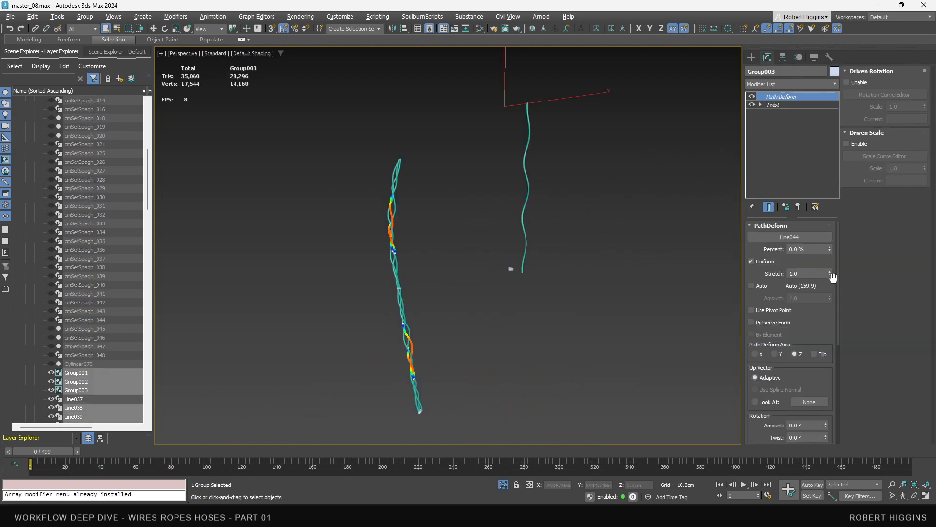
- Slide the twisted wire bundle Group003 along its path by raising the Path Deform percent
drag(829, 251, 803, 192)
scroll(420, 309, down, 6)
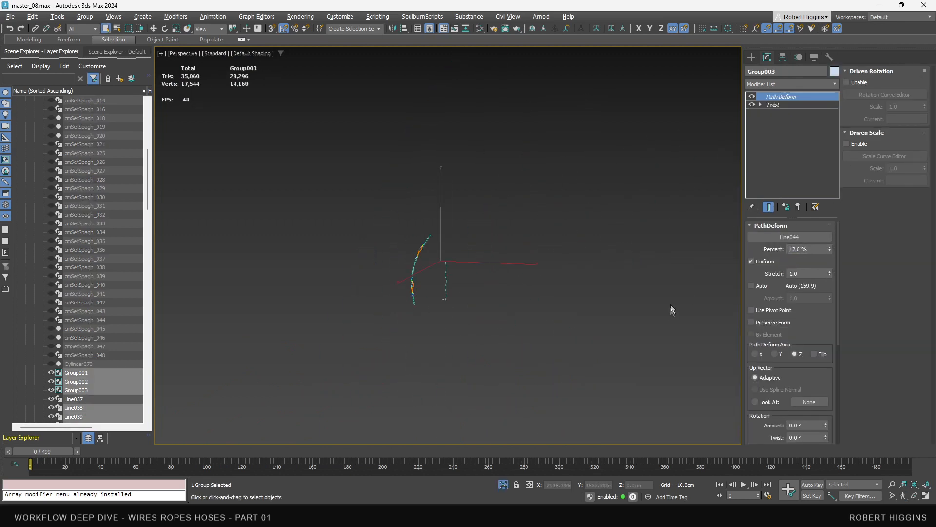
drag(830, 249, 844, 210)
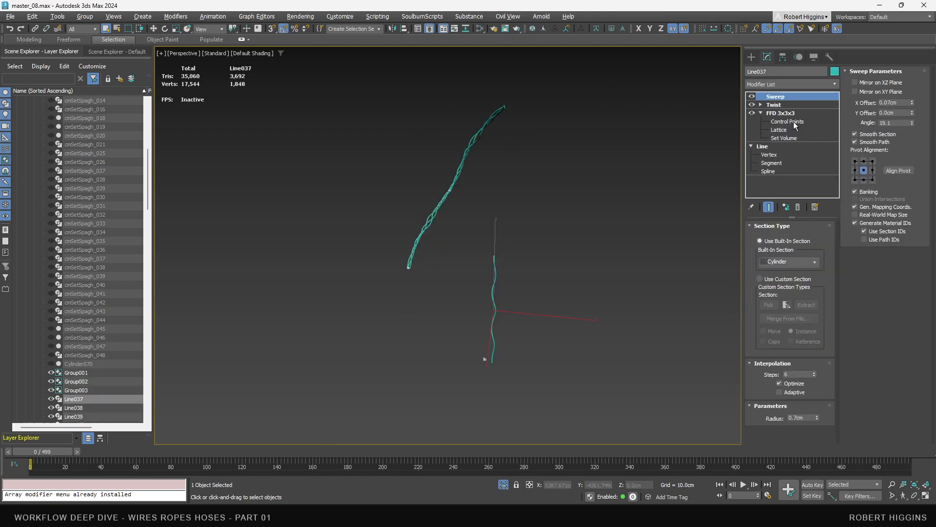
- Select control points of the FFD 3x3x3 modifier on Line037 and activate the Move tool
click(787, 122)
drag(490, 324, 539, 314)
key(w)
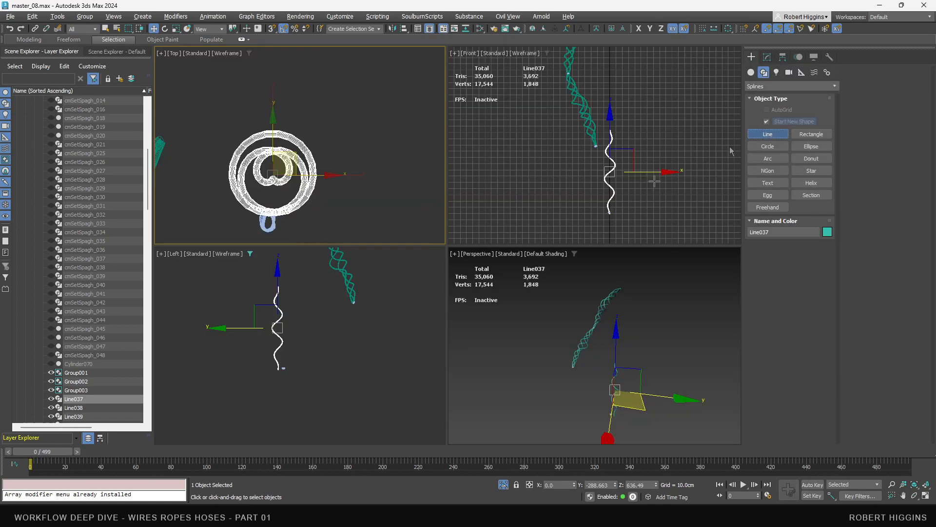
- Draw a straight vertical two-point line beside the existing wavy strand in the Front view
click(767, 134)
click(606, 216)
click(604, 92)
right_click(605, 93)
- Select the new line's segment and move it slightly along X, away from the line's pivot
click(767, 57)
click(751, 97)
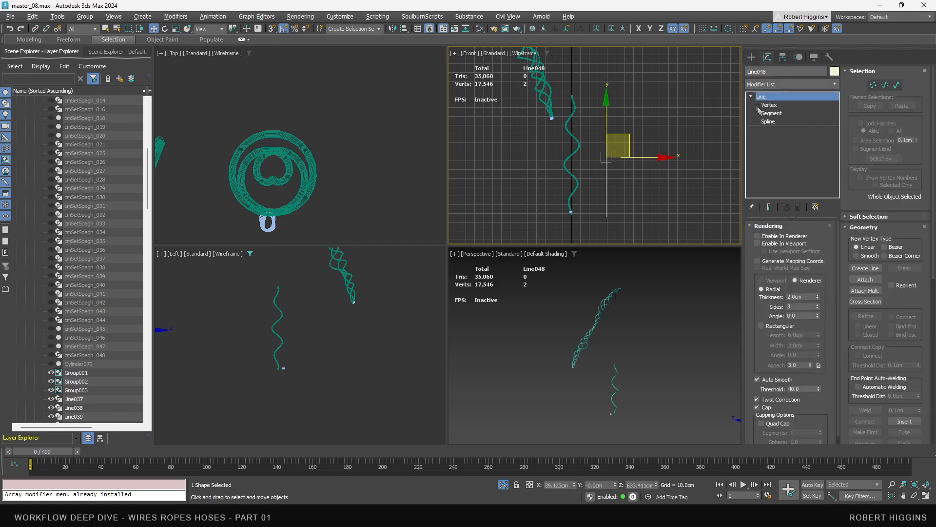
click(769, 113)
scroll(620, 170, up, 3)
middle_drag(619, 170, 624, 164)
click(604, 122)
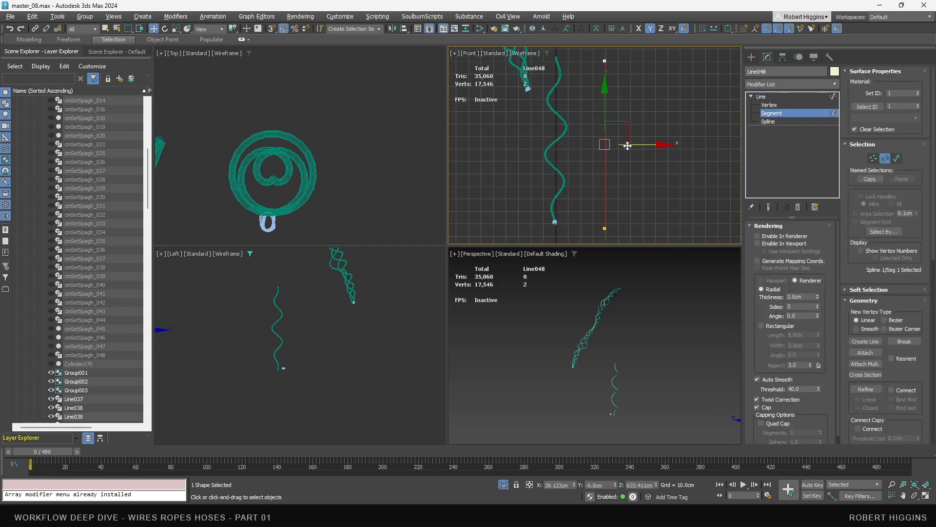
drag(628, 145, 629, 145)
click(773, 113)
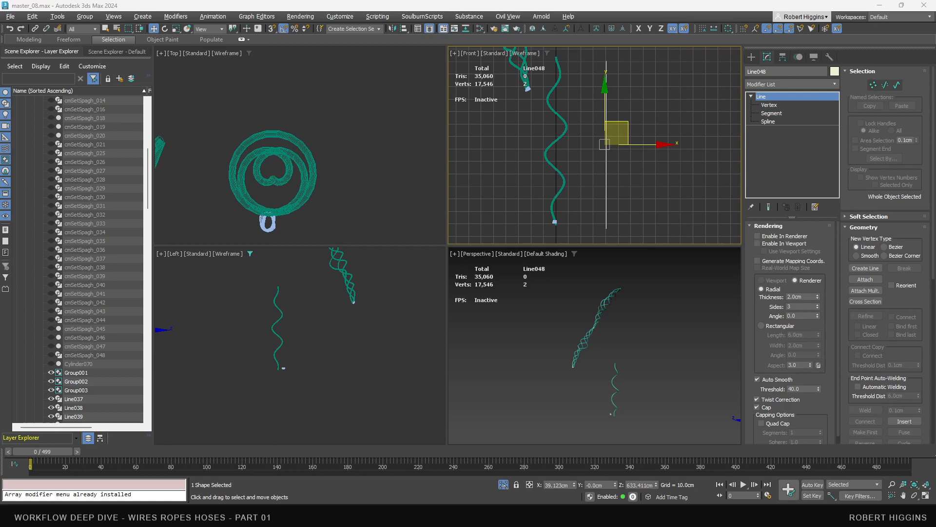
- Add a Twist modifier to the line and divide its base segment with a division value of 60
click(780, 84)
click(789, 489)
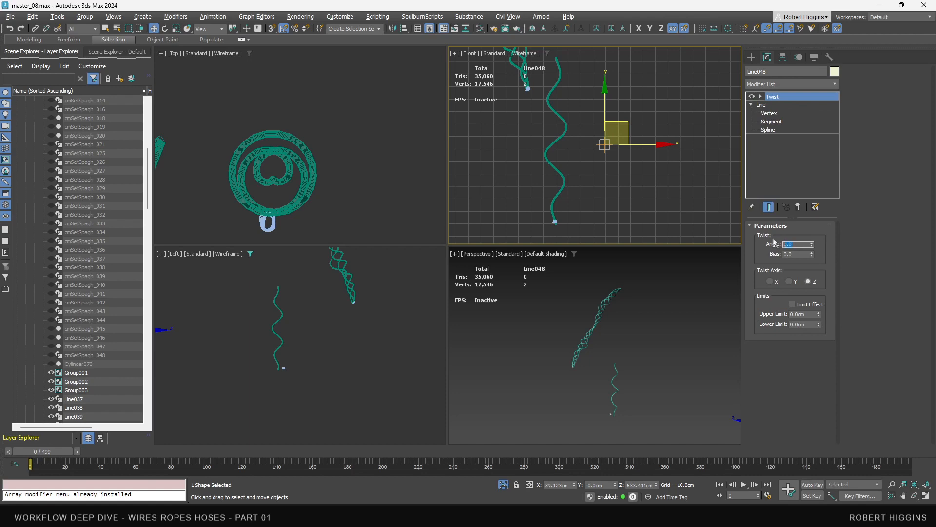
click(771, 121)
drag(662, 119, 587, 150)
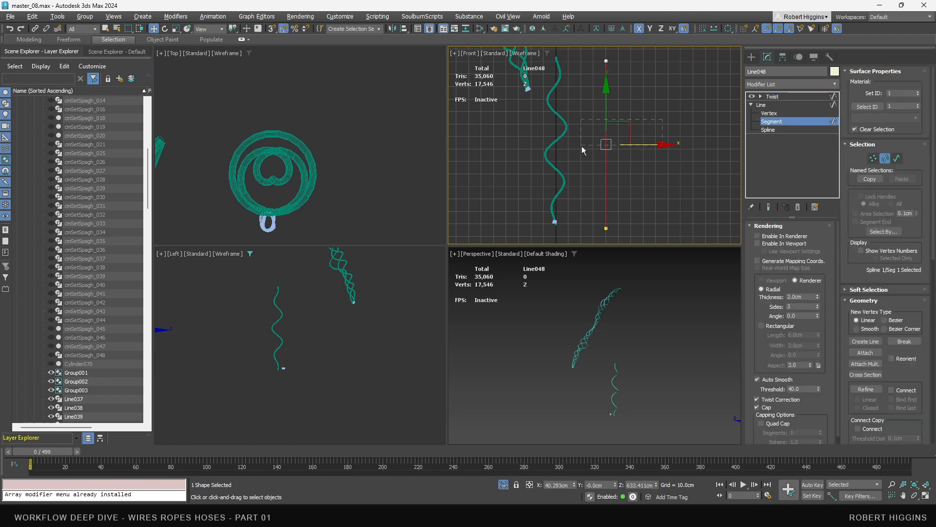
scroll(906, 363, down, 5)
scroll(882, 293, down, 4)
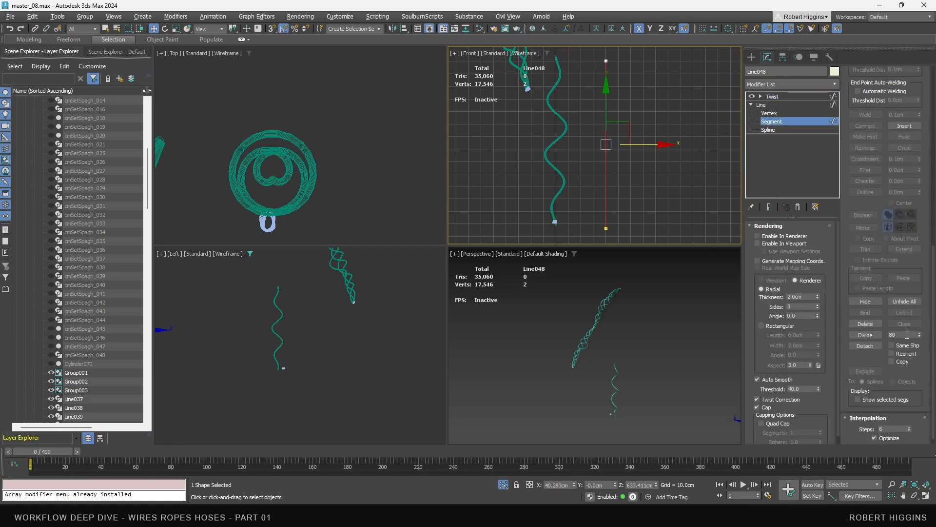
click(865, 334)
scroll(606, 148, up, 3)
scroll(606, 148, down, 3)
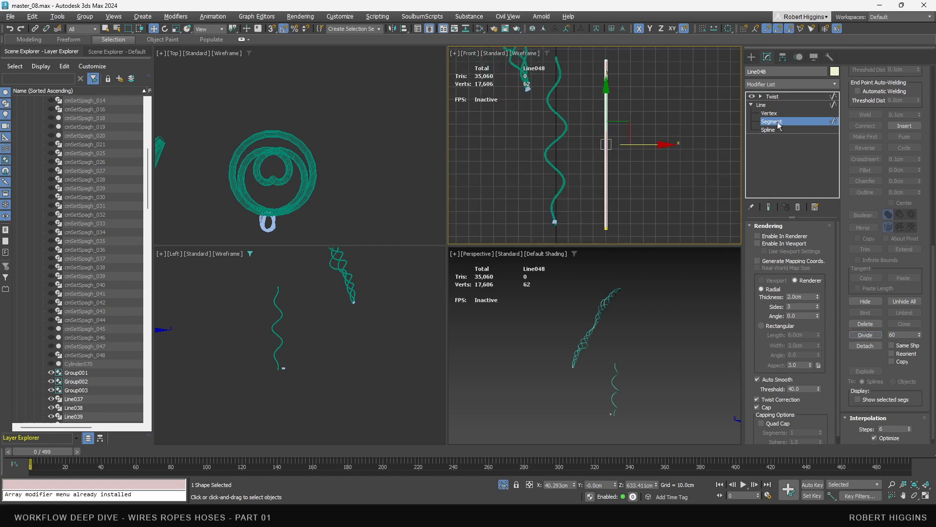
- Set the Twist modifier to an angle of 1080 about the Y axis
click(772, 96)
click(790, 281)
middle_drag(653, 178, 670, 183)
scroll(337, 92, down, 5)
- Rotate-clone the twisted line by 120 degrees in the Top view as three reference copies
scroll(320, 107, up, 3)
middle_drag(336, 91, 361, 123)
scroll(319, 108, up, 2)
key(e)
shift+drag(340, 128, 277, 30)
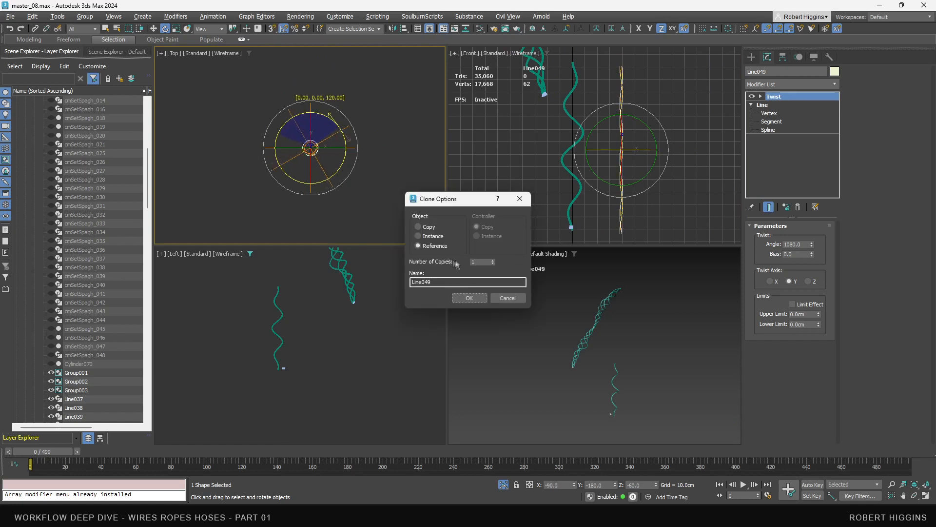
click(493, 262)
click(469, 297)
- Select the original twisted line in the Front view and move it along X clear of its reference copies
right_click(638, 74)
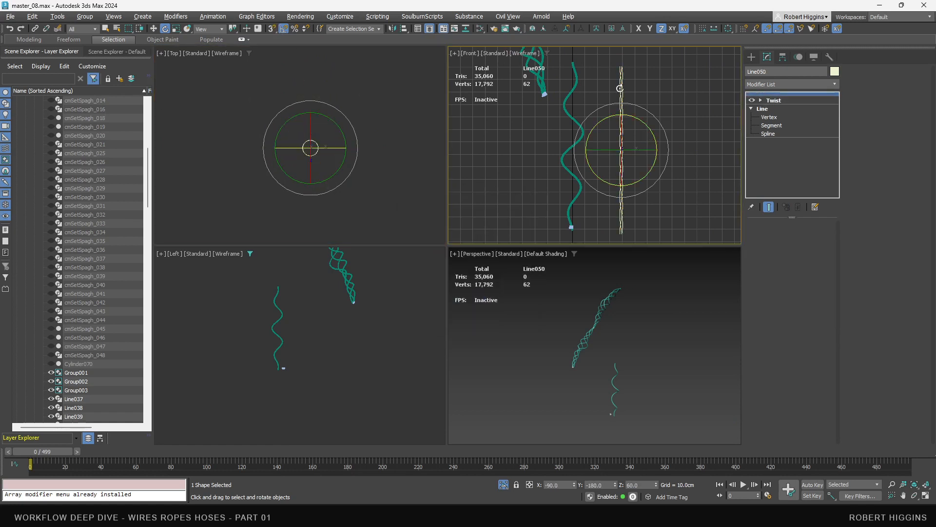
click(622, 89)
key(w)
scroll(623, 90, up, 5)
click(619, 104)
click(624, 119)
scroll(605, 97, down, 3)
drag(644, 174, 715, 175)
- Try varying the Twist angle on the original line to drive its reference copies
scroll(300, 129, down, 6)
middle_drag(727, 157, 687, 152)
drag(811, 246, 834, 222)
- Add a Noise modifier to the Line049 strand in the twisted bundle
click(575, 106)
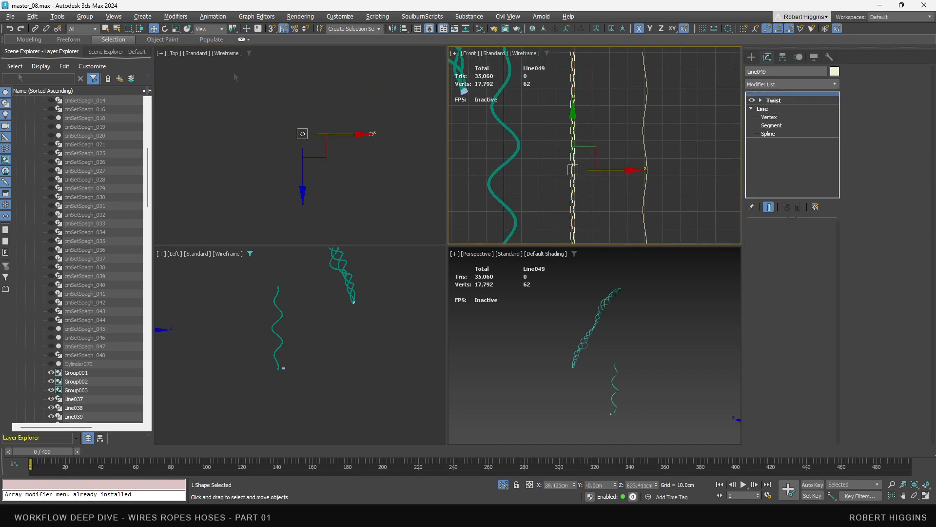
middle_drag(563, 118, 576, 138)
click(769, 87)
text(noi)
key(Return)
- Set the Noise strength to 5 cm on X, Y and Z and the noise scale to 30
drag(798, 315, 750, 309)
text(5)
key(Tab)
text(5)
key(Tab)
text(5)
key(Return)
double_click(802, 254)
text(30)
key(Return)
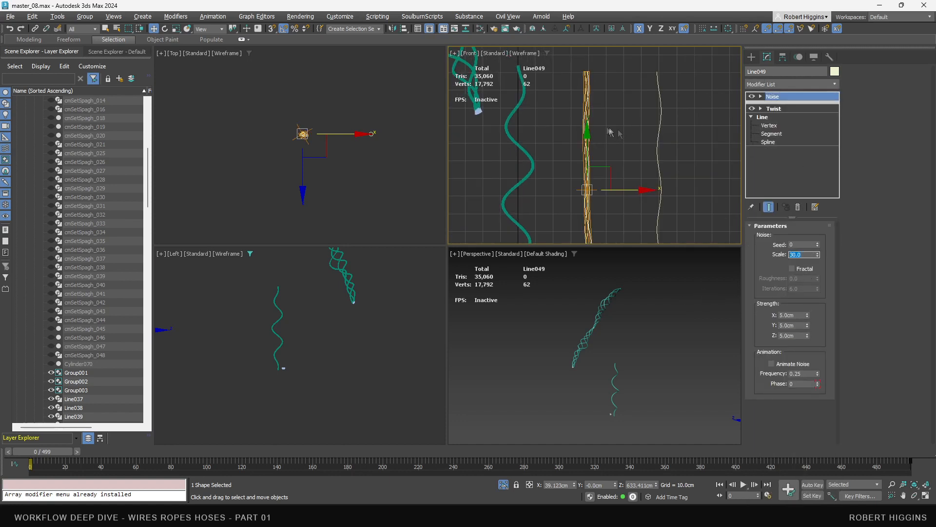
- Select the original line and enable its renderable thickness in the viewport at the base Line level
scroll(615, 142, up, 4)
click(616, 141)
scroll(615, 141, down, 5)
drag(630, 131, 695, 154)
click(780, 106)
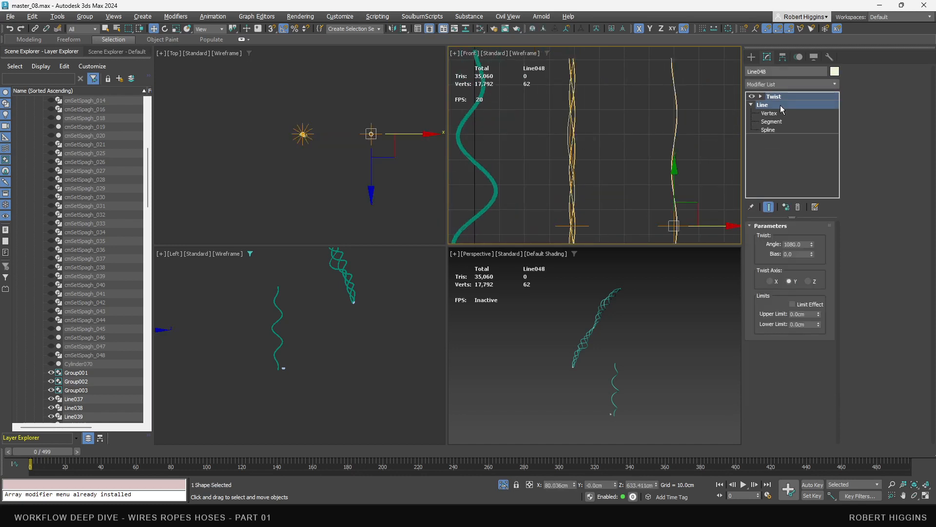
click(787, 244)
scroll(820, 263, down, 1)
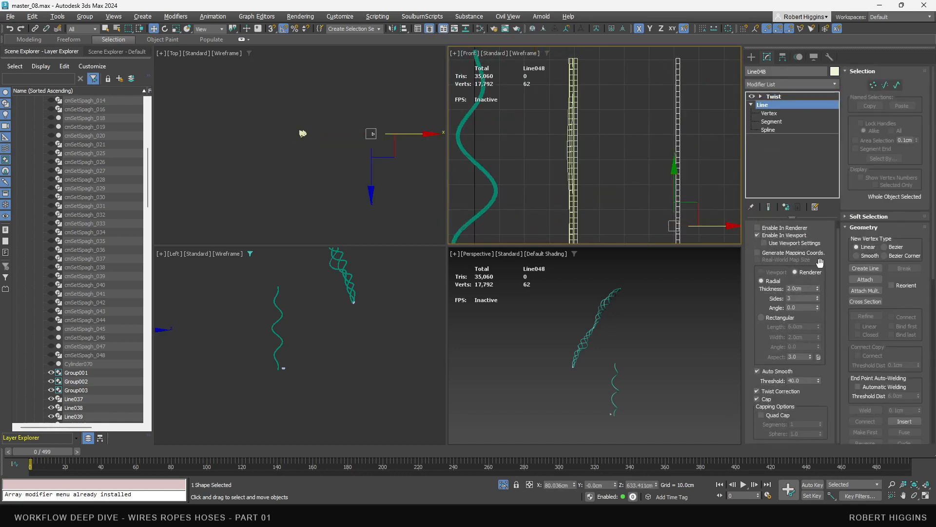
- Frame the wires in a maximized orthographic view and examine the thickened strands of the bundle
alt+middle_drag(585, 322, 546, 366)
scroll(621, 351, up, 3)
key(u)
click(914, 484)
scroll(546, 365, up, 1)
key(alt+w)
drag(424, 196, 337, 240)
scroll(358, 234, down, 2)
click(773, 85)
click(618, 141)
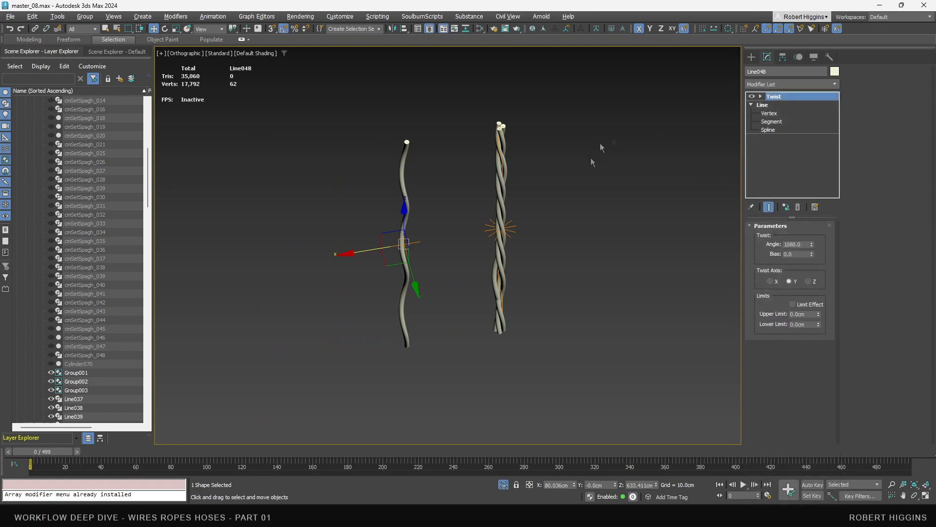
- Give the Line049 strand of the bundle a blue object color
scroll(499, 133, up, 5)
middle_drag(493, 132, 479, 174)
click(480, 174)
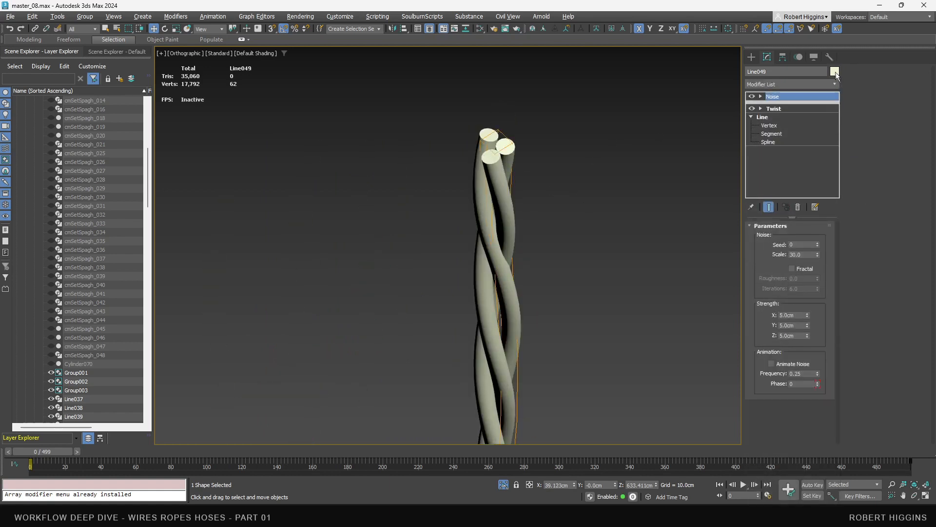
click(835, 72)
click(483, 239)
click(517, 309)
- Give the Line050 strand a pink object color and the remaining bundle strand a green one
click(503, 173)
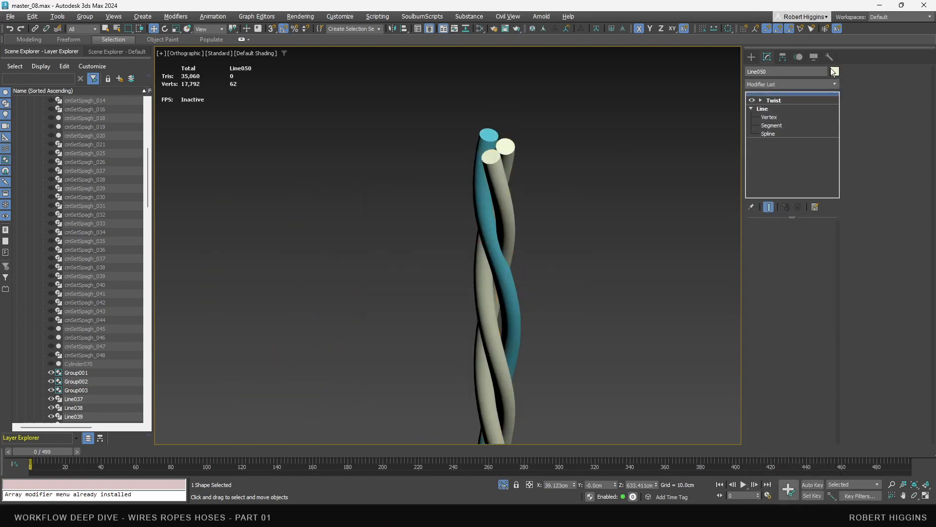
click(835, 71)
click(543, 250)
click(518, 309)
click(487, 274)
click(835, 71)
click(451, 239)
click(519, 309)
click(539, 229)
scroll(514, 217, down, 6)
scroll(515, 217, up, 5)
middle_drag(519, 180, 547, 136)
scroll(547, 136, down, 2)
click(534, 147)
click(543, 149)
click(765, 84)
text(twist)
key(Escape)
- Copy the Noise modifier from the blue strand onto the pink strand and set its seed to 1
click(540, 183)
right_click(785, 94)
click(806, 138)
click(547, 151)
right_click(789, 94)
click(805, 146)
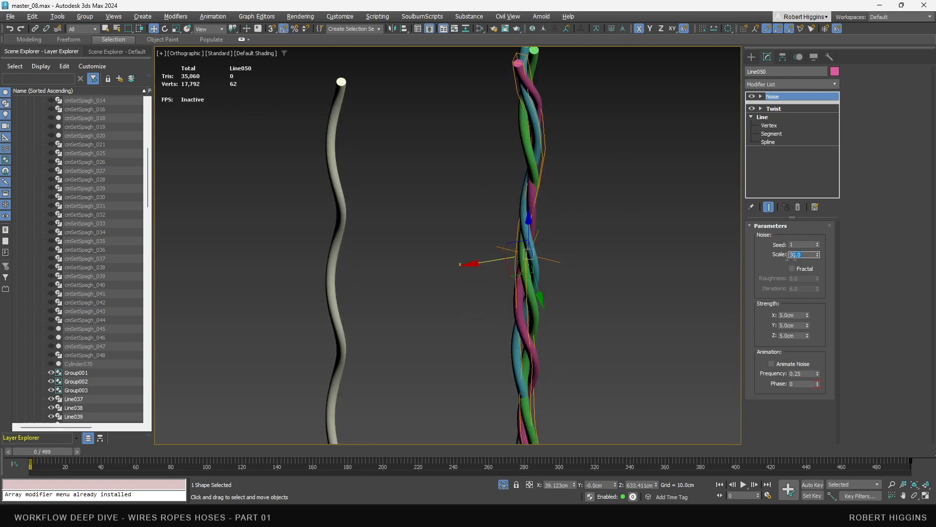
- Paste the copied Noise modifier onto the green strand
click(562, 170)
middle_drag(561, 171, 546, 224)
click(523, 222)
right_click(786, 96)
click(802, 144)
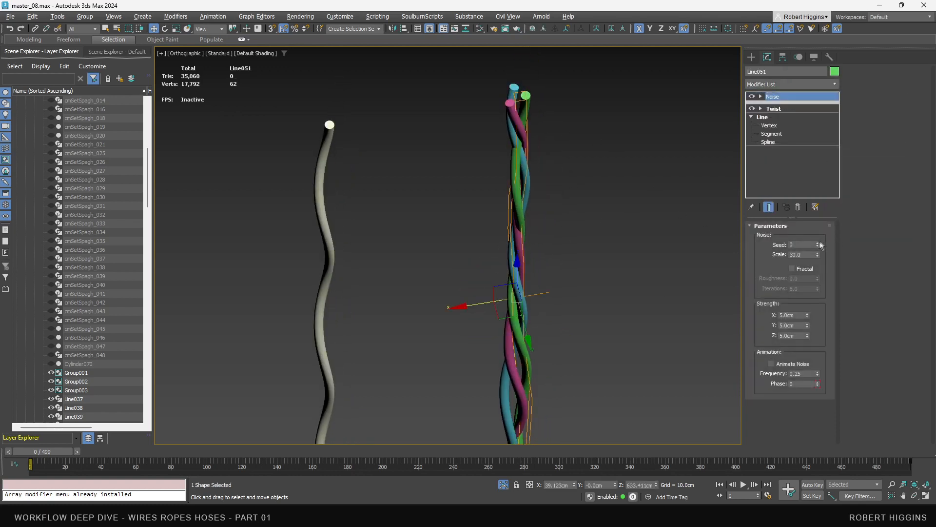
- Add a Vol. Select modifier to the green strand and scale its gizmo down around the middle section
click(790, 85)
text(vol)
key(Return)
key(1)
scroll(677, 177, down, 2)
middle_drag(677, 177, 652, 151)
key(r)
drag(542, 191, 522, 243)
- Set Vol. Select to vertex level and enable soft selection with a falloff of 40
click(780, 252)
click(853, 84)
double_click(892, 96)
text(40)
key(Return)
- Add an FFD 3x3x3 modifier to the green strand and shift its control points slightly sideways
click(791, 84)
text(ffd)
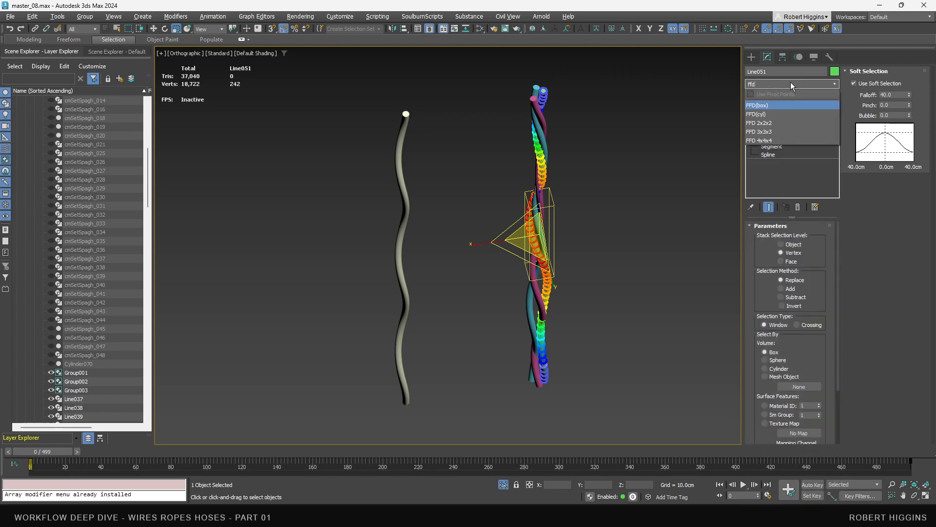
click(758, 131)
key(w)
scroll(551, 243, up, 5)
mouse_move(517, 245)
mouse_down()
mouse_move(518, 258)
mouse_move(511, 246)
mouse_up()
- Select the lowest row of FFD control points and move it sideways to bend the green strand's lower end
middle_drag(539, 300, 543, 253)
drag(594, 337, 485, 459)
middle_drag(507, 429, 512, 385)
drag(521, 390, 488, 369)
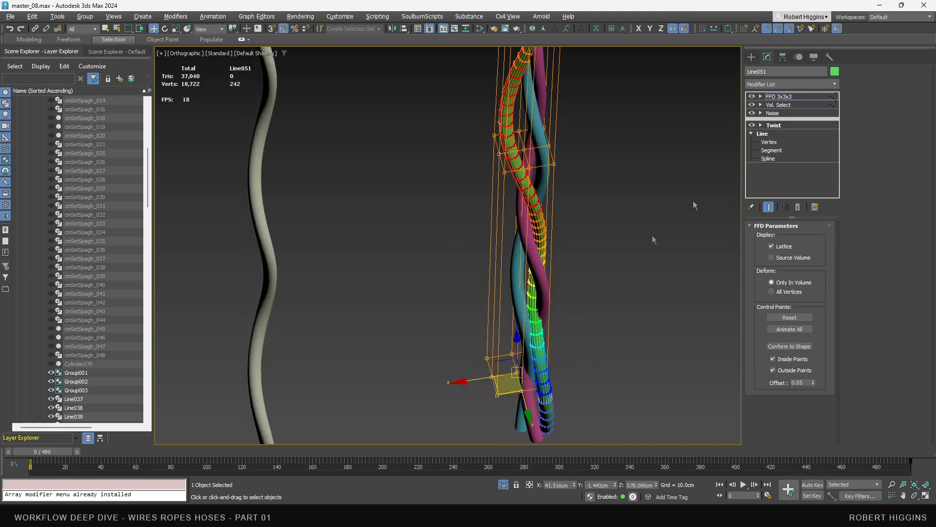
click(790, 100)
click(588, 301)
- Reselect the green strand and move its middle row of FFD control points slightly to bulge it from the bundle
alt+middle_drag(534, 315, 491, 306)
scroll(514, 264, up, 2)
click(485, 293)
key(1)
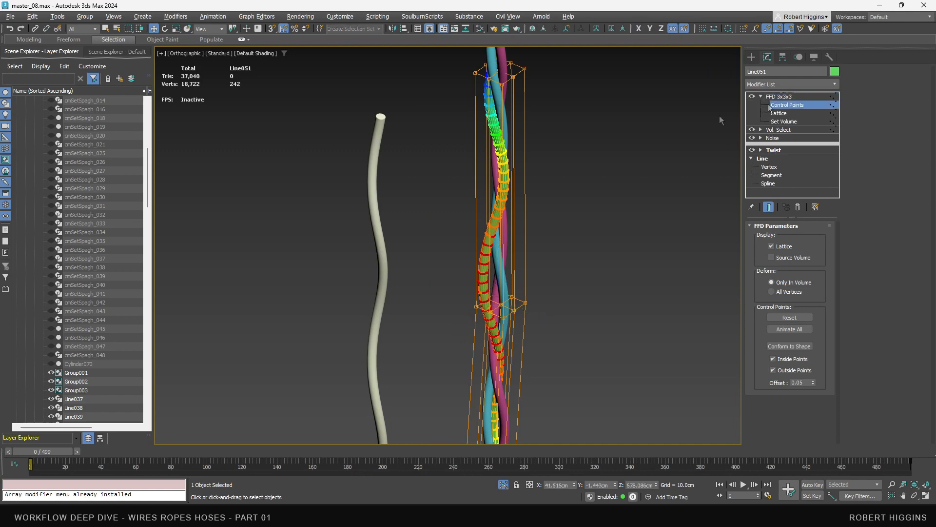
middle_drag(522, 245, 506, 306)
drag(530, 316, 453, 383)
middle_drag(454, 363, 474, 273)
scroll(501, 299, up, 2)
drag(512, 280, 520, 284)
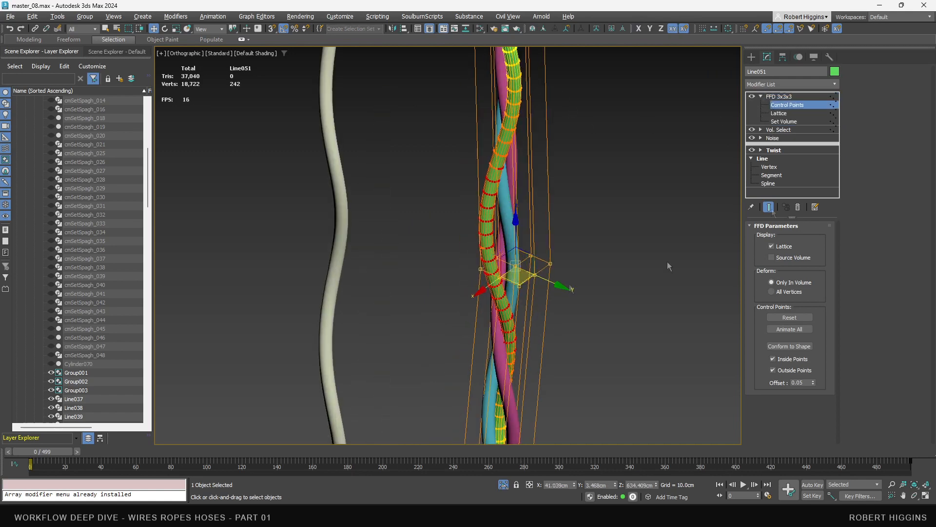
click(781, 97)
click(672, 170)
- Select the green strand and add another Vol. Select modifier above its FFD 3x3x3
scroll(529, 286, down, 3)
alt+middle_drag(524, 287, 504, 236)
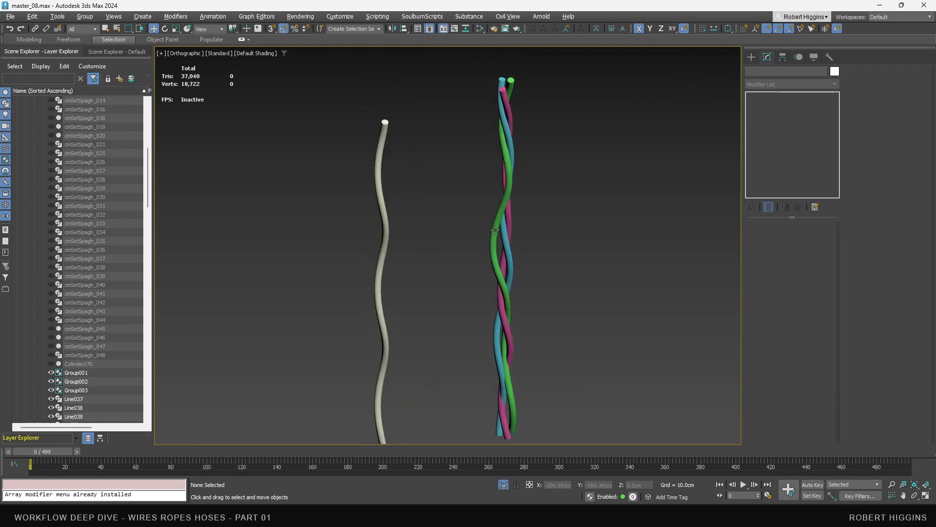
click(495, 229)
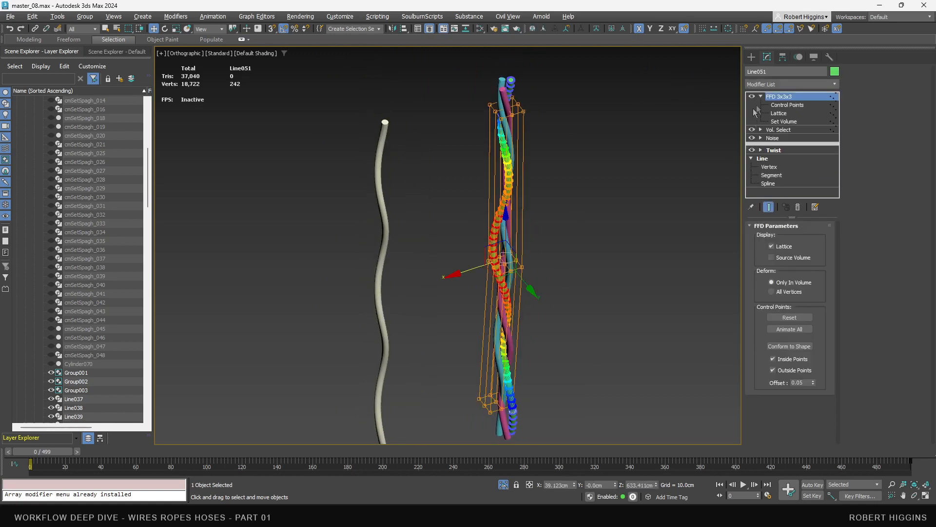
click(803, 85)
text(vol)
key(Return)
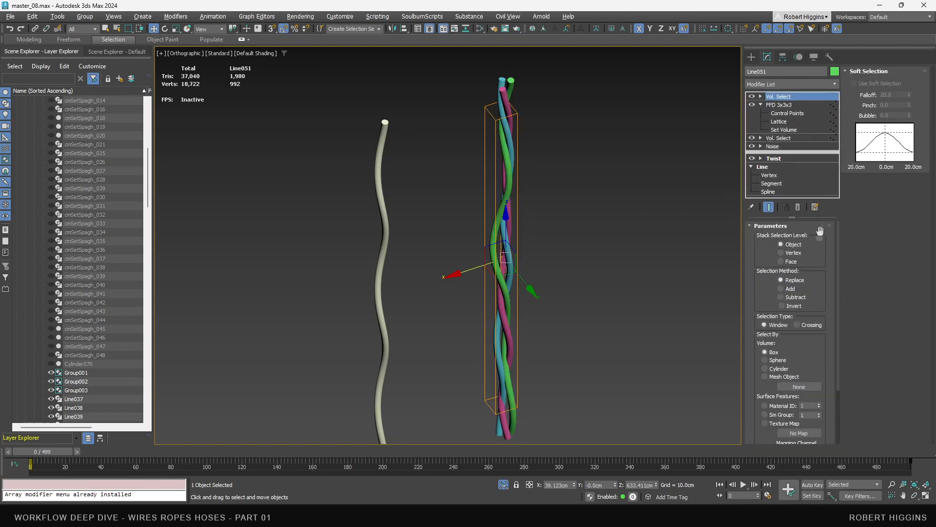
middle_drag(635, 208, 627, 243)
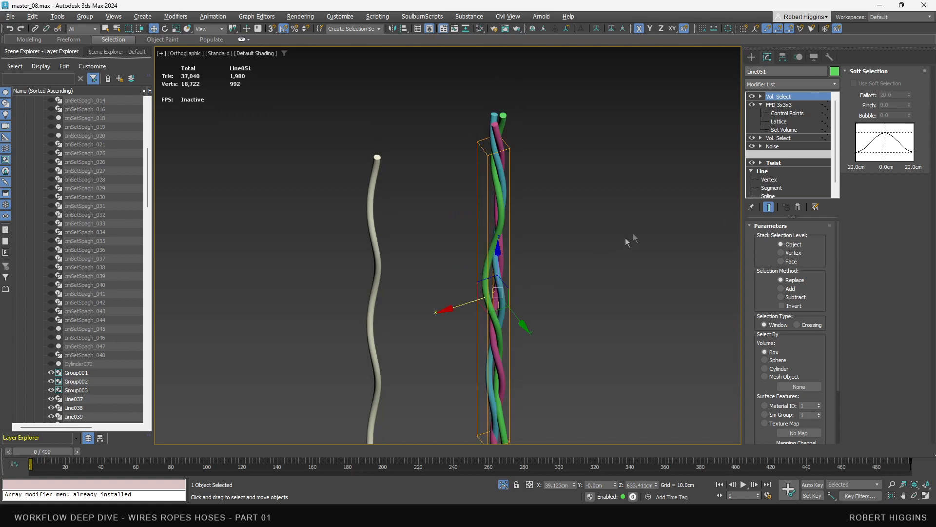
- Disable the base Line's viewport thickness and add a Sweep modifier directly above Twist
click(773, 172)
click(784, 236)
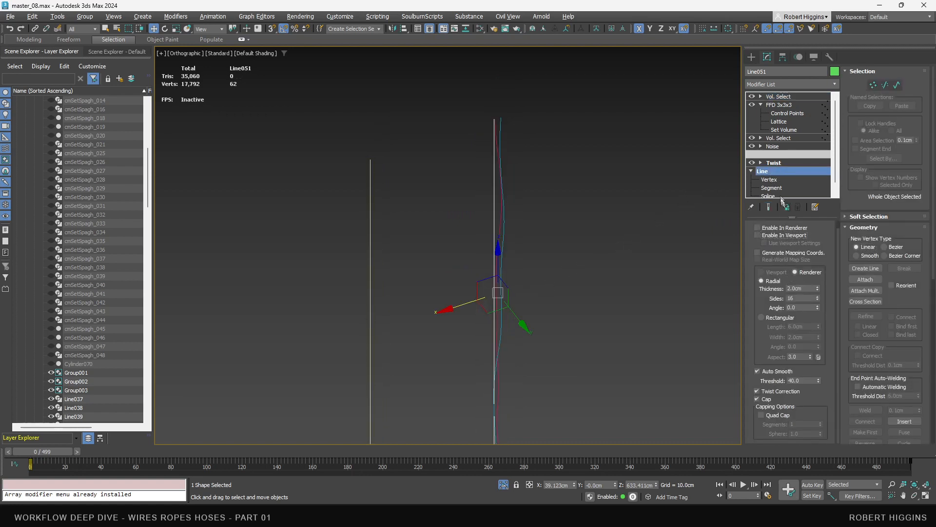
click(777, 163)
click(760, 84)
text(sweep)
key(Return)
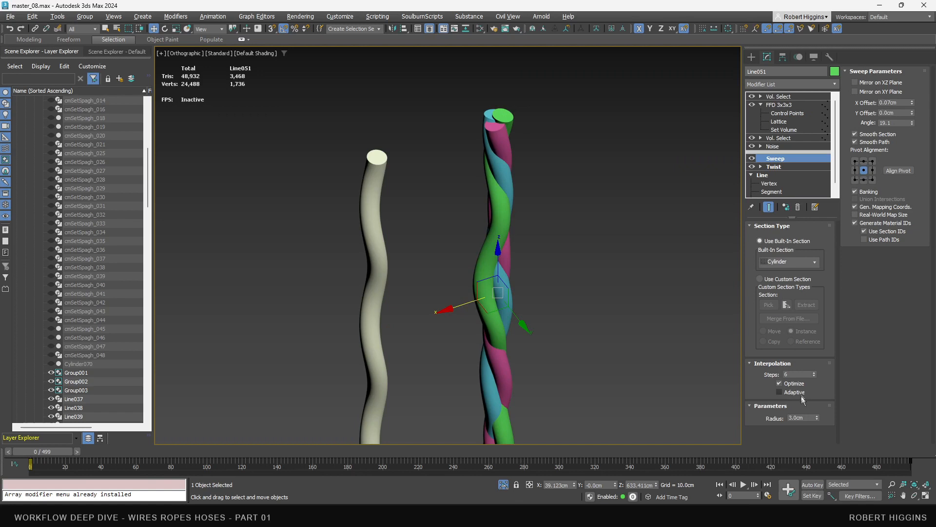
- Set the radius of the Sweep's cylinder section to 0.8 cm
text(.6)
key(Return)
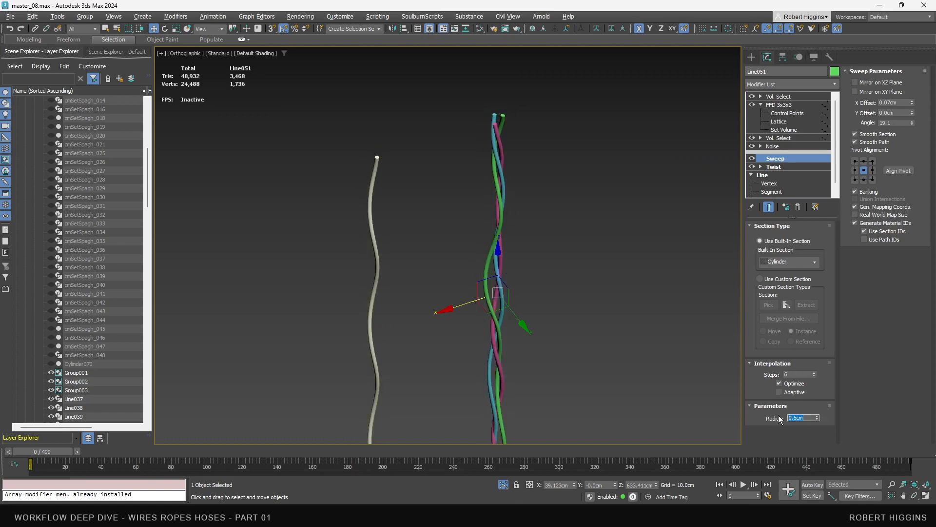
key(Return)
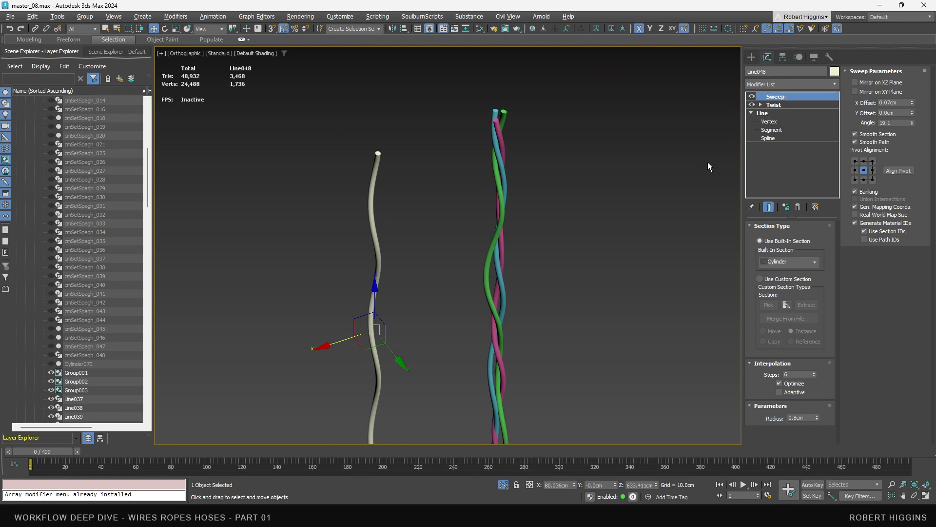
- Examine the modifier stacks of the green, pink and blue strands
click(486, 269)
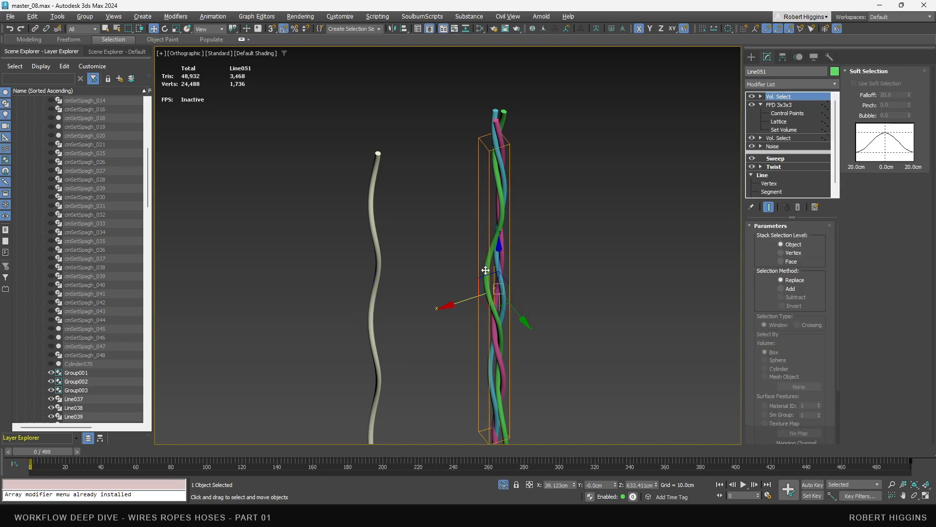
click(499, 132)
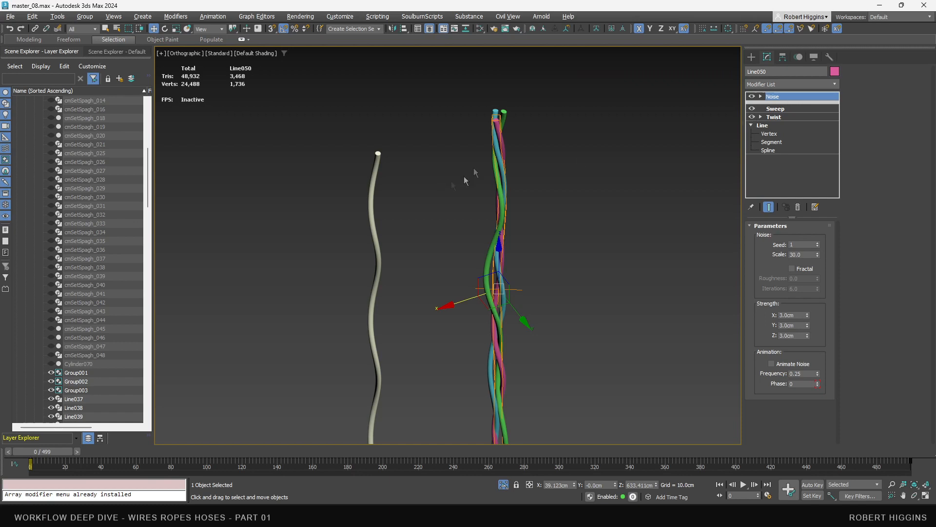
click(499, 116)
click(502, 145)
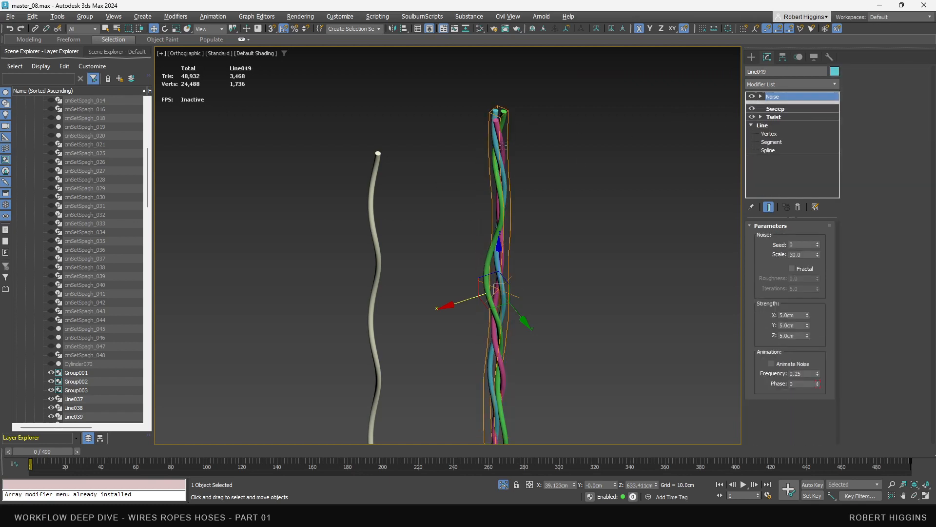
- Switch off the source wire's Sweep to inspect the bare splines, and switch it back on
click(376, 210)
click(752, 97)
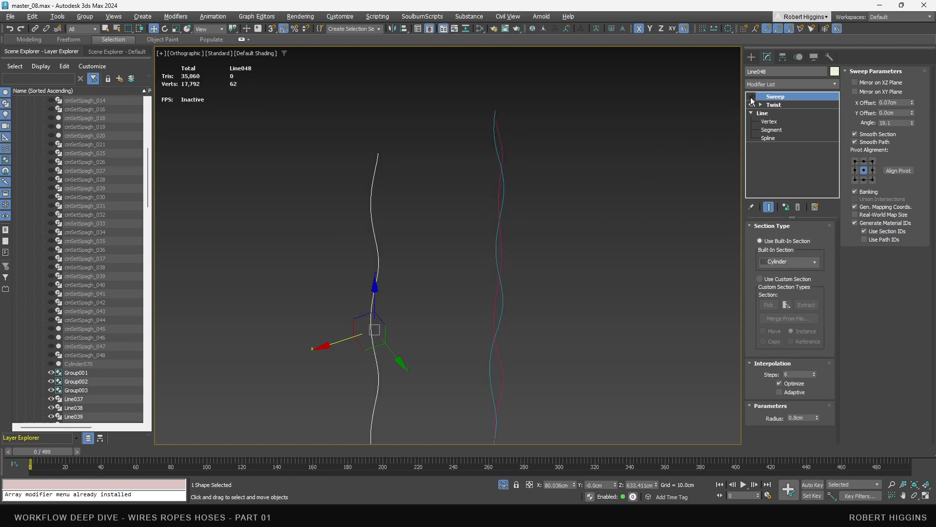
drag(565, 174, 490, 208)
click(523, 207)
click(377, 246)
click(752, 97)
middle_drag(496, 186, 485, 213)
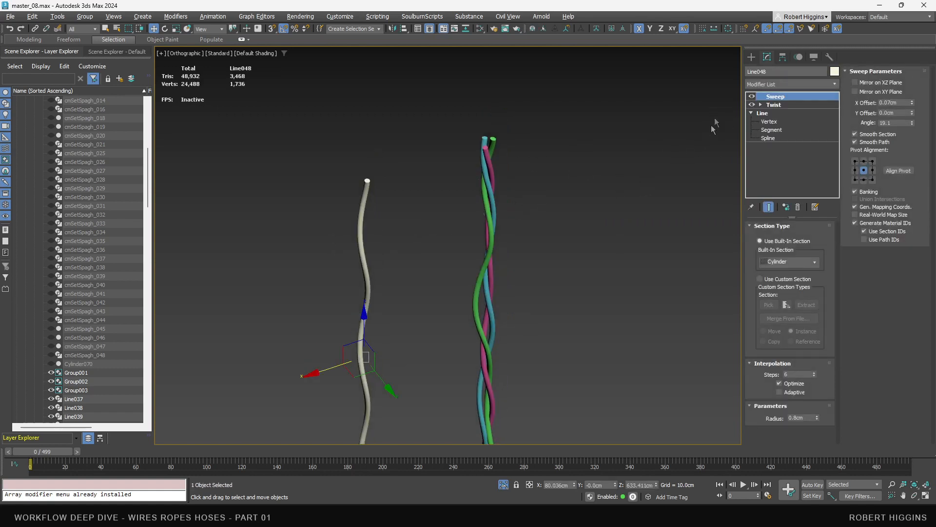
- Review the settings of both Vol. Select modifiers on the green strand
click(493, 141)
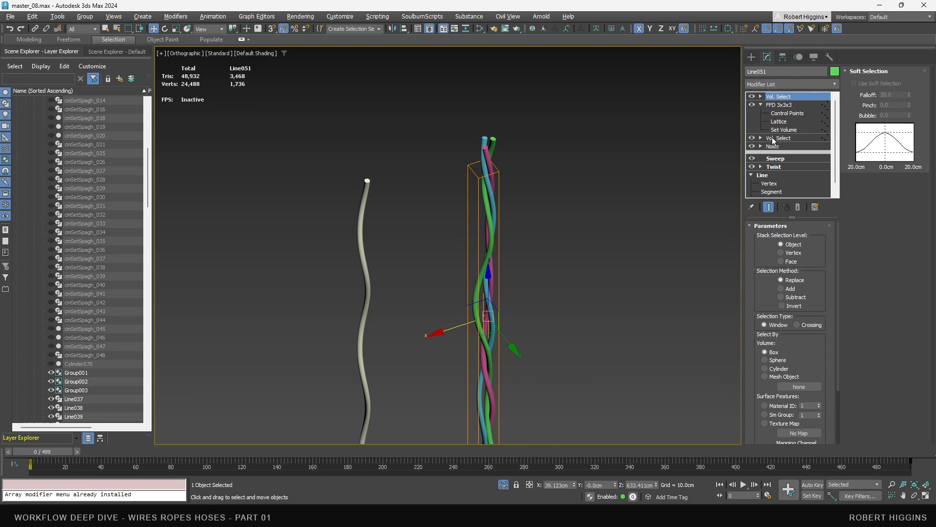
click(773, 139)
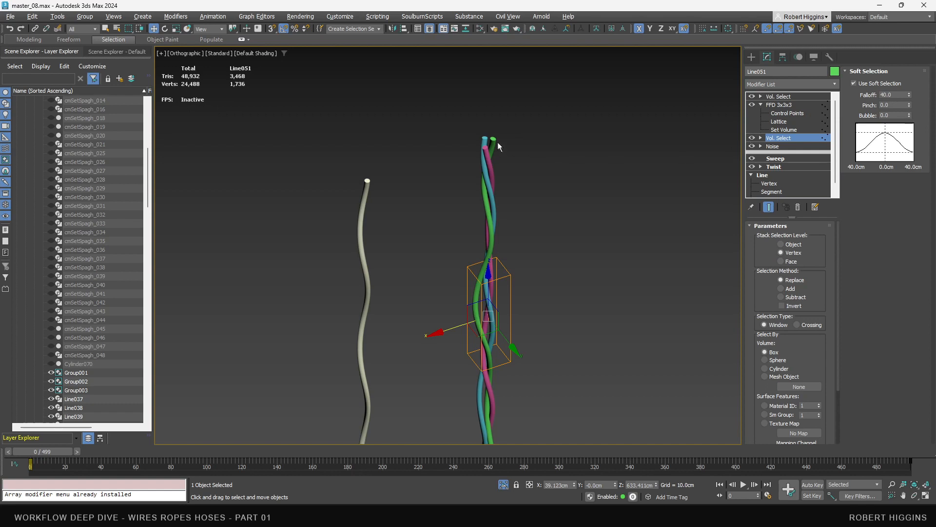
click(769, 98)
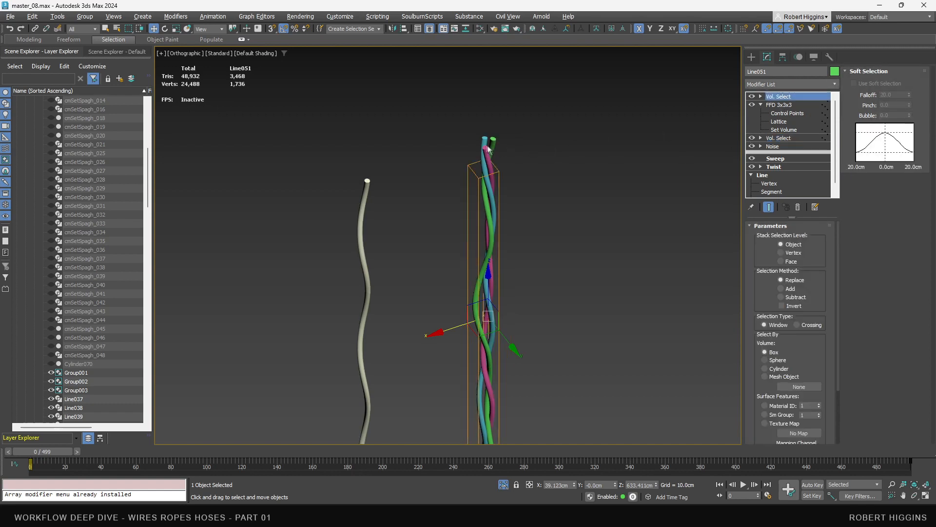
- Try different Noise scales on the blue strand with its Sweep disabled and enabled
click(488, 148)
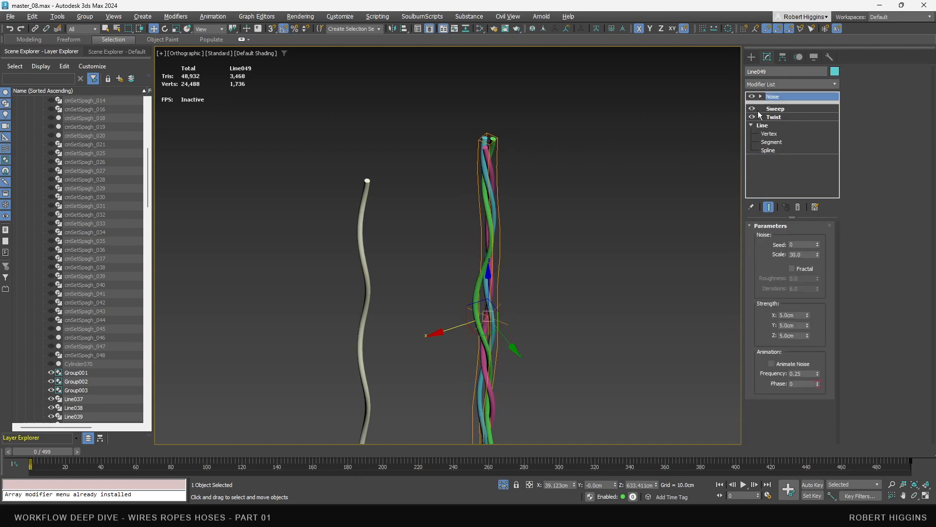
click(751, 108)
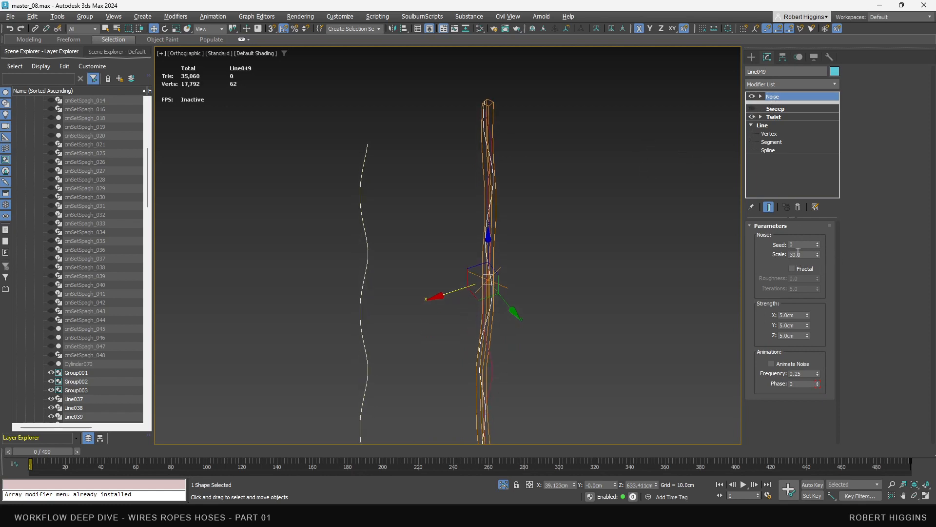
drag(816, 256, 819, 277)
right_click(820, 276)
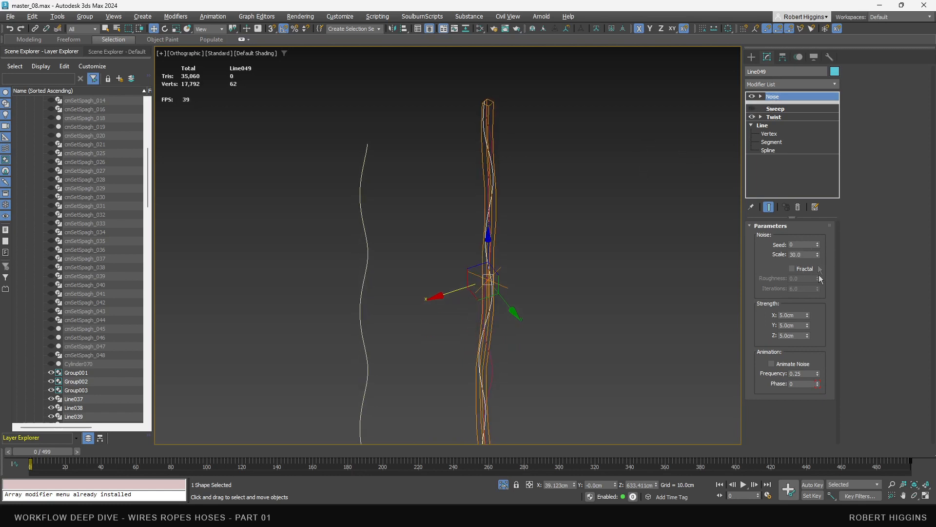
click(752, 109)
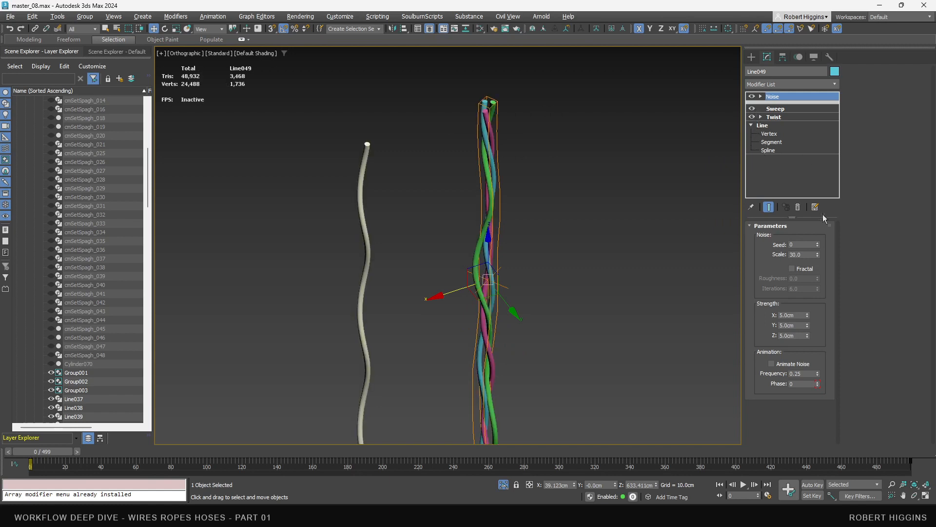
mouse_move(818, 254)
mouse_down()
mouse_move(812, 272)
mouse_move(818, 262)
mouse_up()
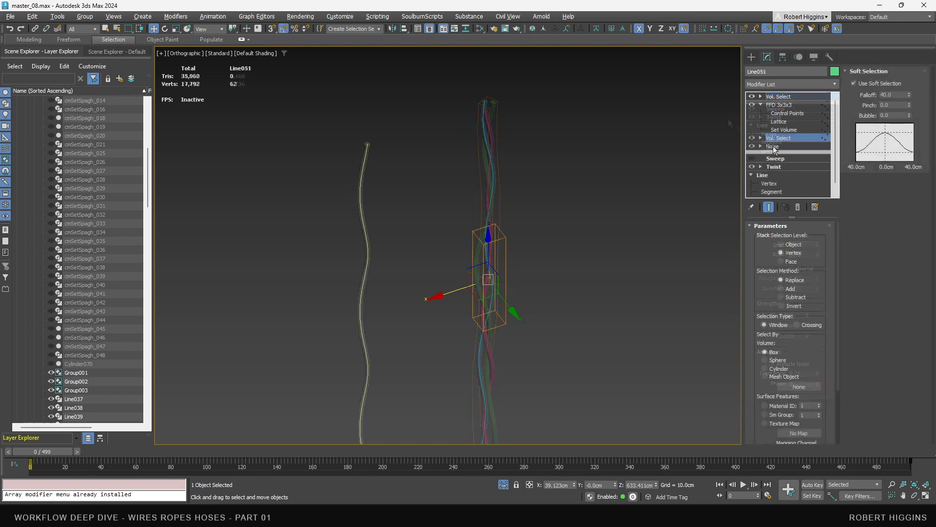
- Inspect the green strand's Noise and Vol. Select on the bare spline, and re-enable the Sweep
click(773, 146)
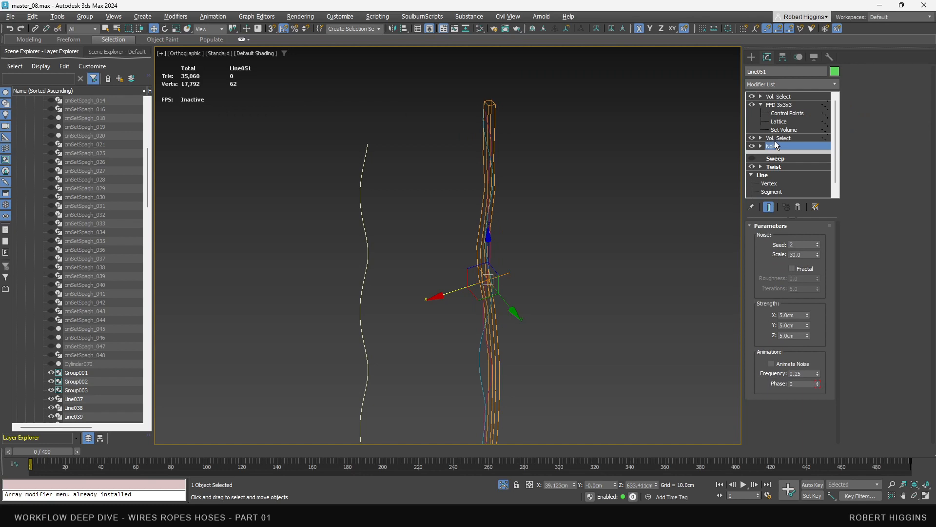
click(776, 139)
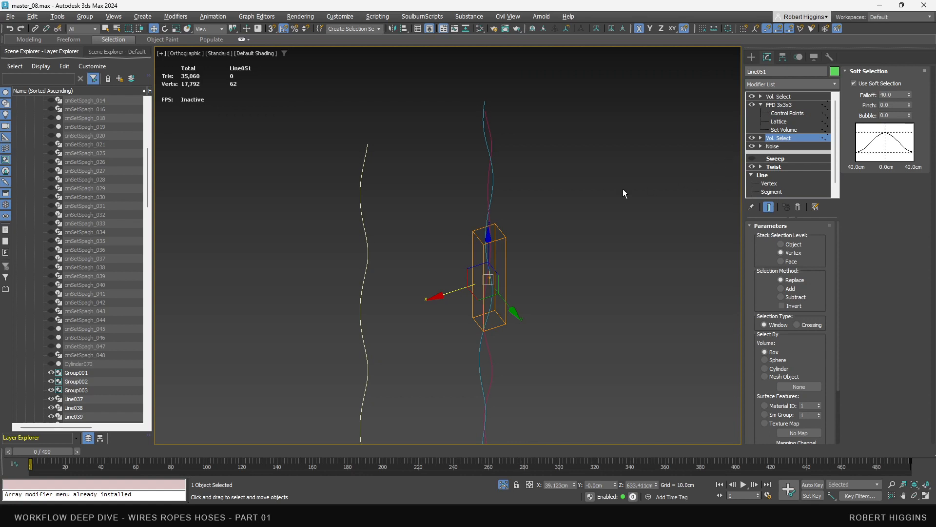
click(761, 159)
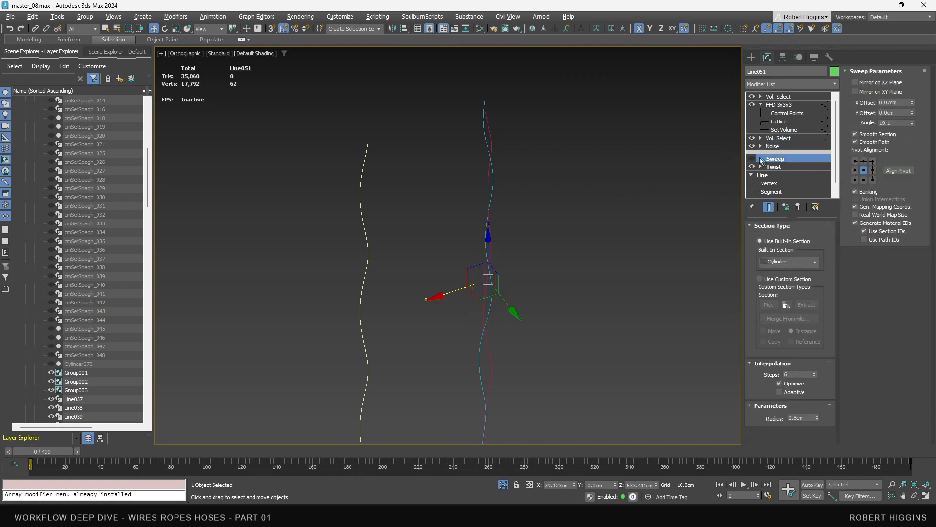
click(752, 158)
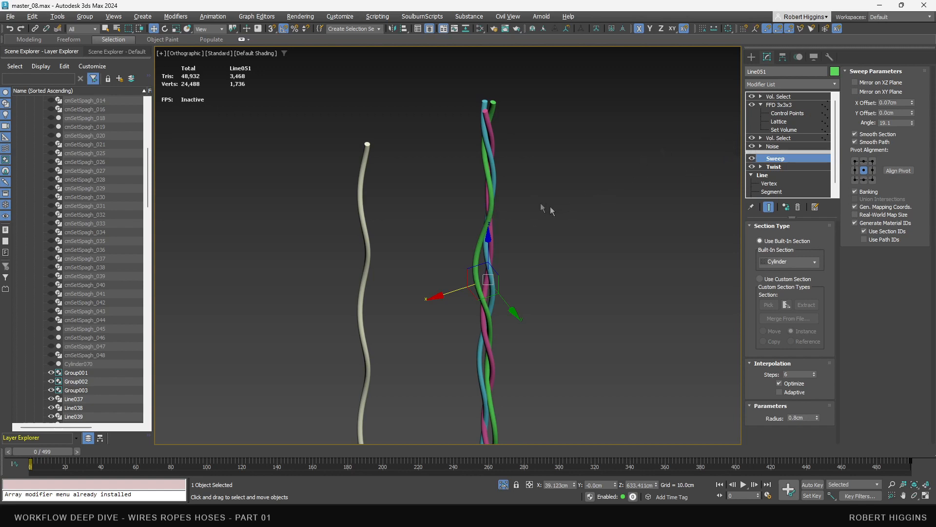
- Select the three twisted strands and clone them upward along Z to extend the bundle
scroll(526, 195, down, 5)
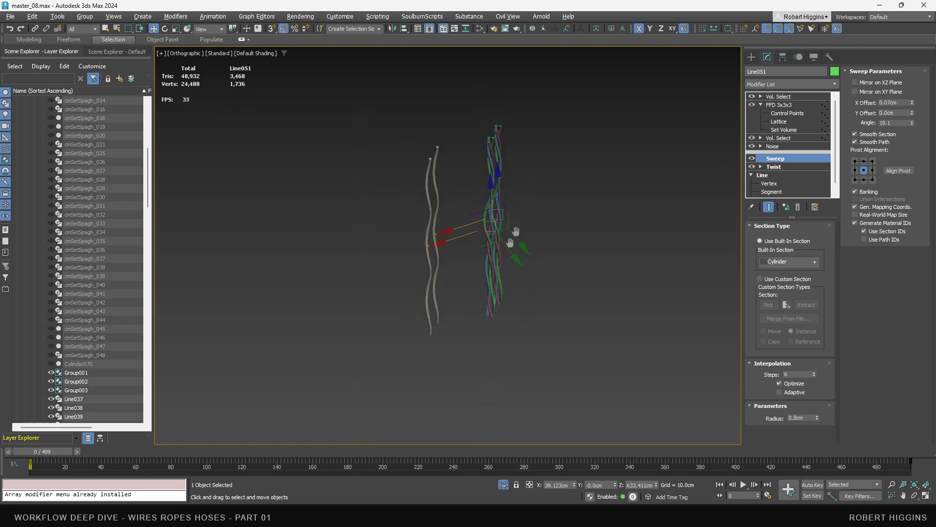
drag(501, 236, 472, 250)
middle_drag(472, 250, 473, 277)
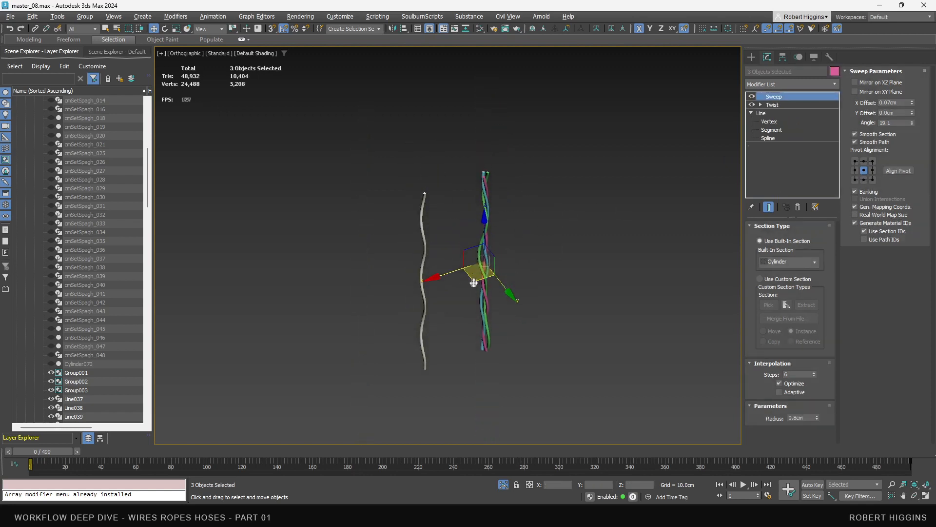
middle_drag(480, 244, 482, 254)
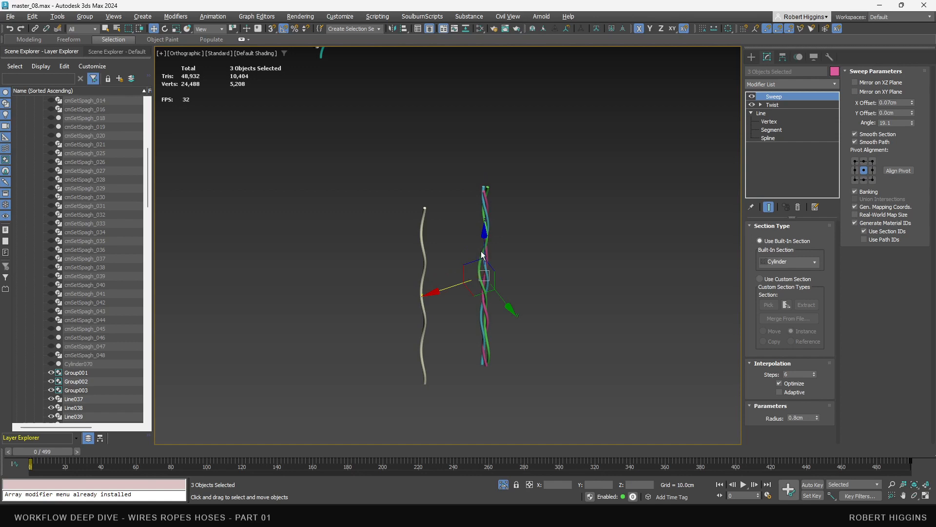
mouse_move(482, 248)
shift+mouse_down()
mouse_move(477, 70)
mouse_move(472, 89)
shift+mouse_up()
click(469, 298)
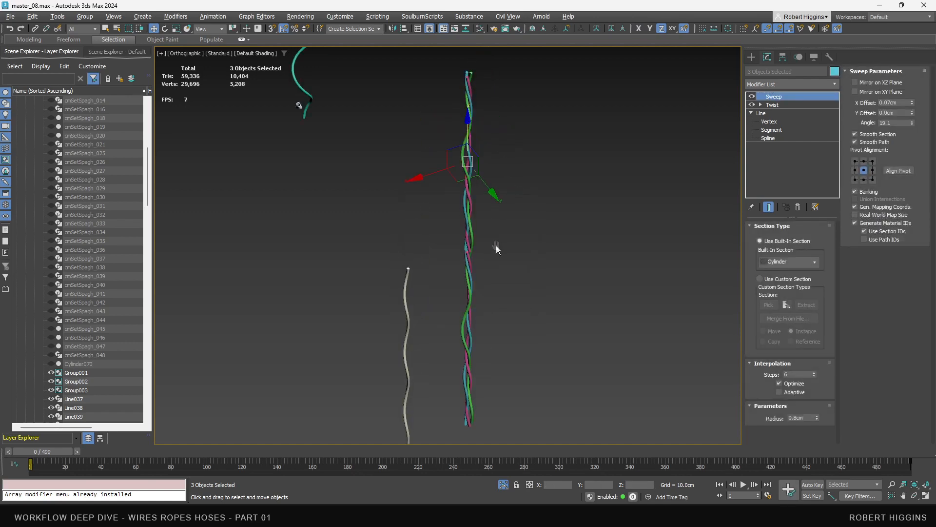
- Try changing the Twist angle on the standalone source wire
click(424, 341)
click(773, 104)
drag(812, 244, 782, 237)
right_click(783, 237)
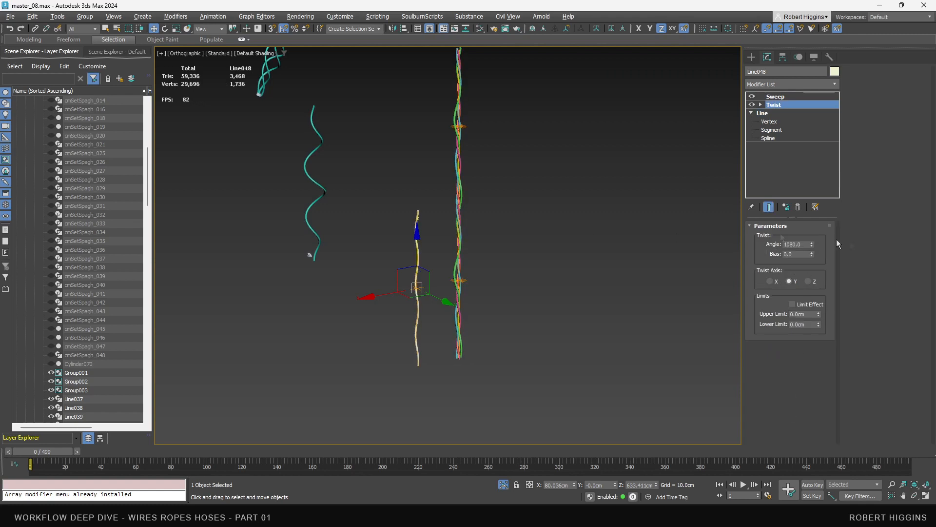
click(496, 242)
- Draw a circle around the wire bundle in the Top view and raise it along the strands
scroll(441, 240, up, 10)
alt+middle_drag(435, 240, 441, 160)
key(alt+w)
click(442, 146)
key(c)
drag(317, 153, 341, 173)
key(w)
scroll(636, 106, down, 14)
drag(635, 157, 638, 87)
scroll(638, 88, up, 8)
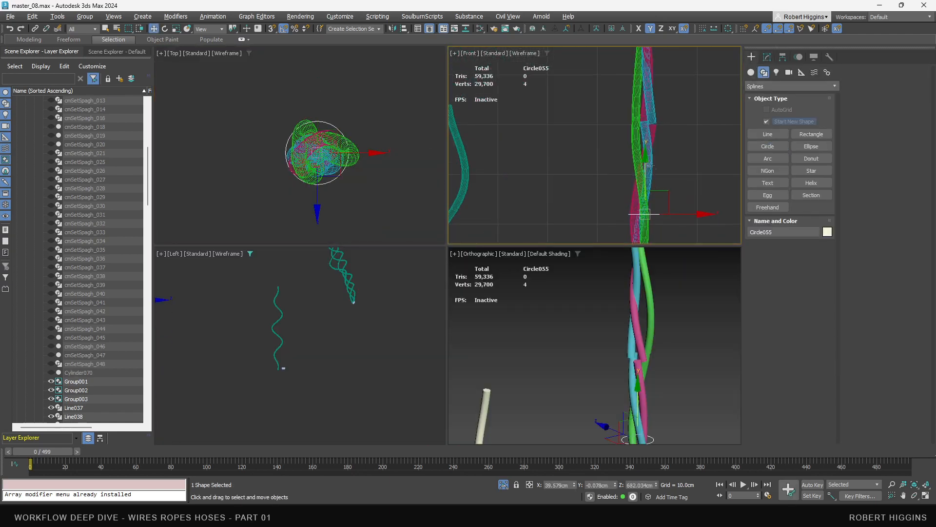
- Add a Sweep modifier to the circle with the built-in Bar section and reset its angle to 0
click(767, 56)
click(790, 84)
text(sweep)
key(Return)
click(790, 259)
click(785, 279)
right_click(912, 123)
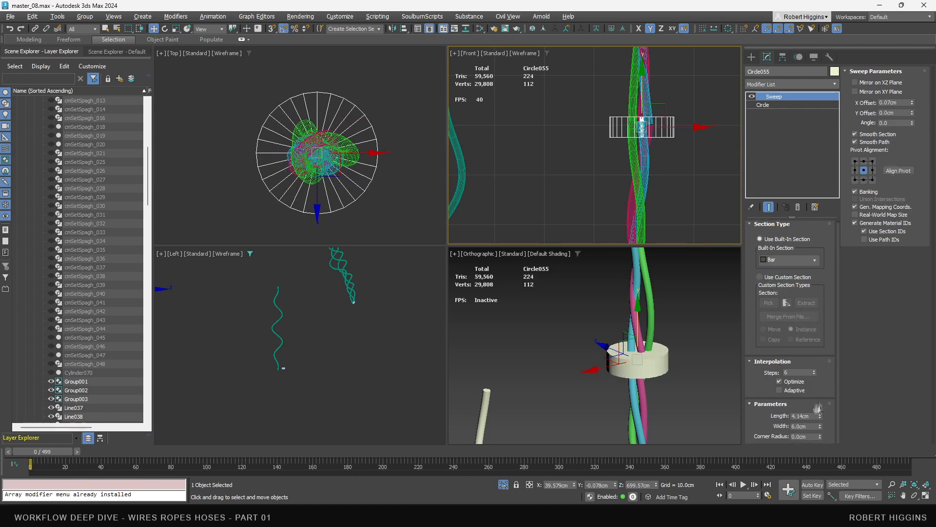
- Set the Sweep bar's length to about 4.7 cm and its width to 0.9 cm to form a collar
drag(822, 413, 822, 412)
drag(820, 426, 822, 450)
scroll(642, 357, up, 5)
alt+middle_drag(642, 357, 695, 363)
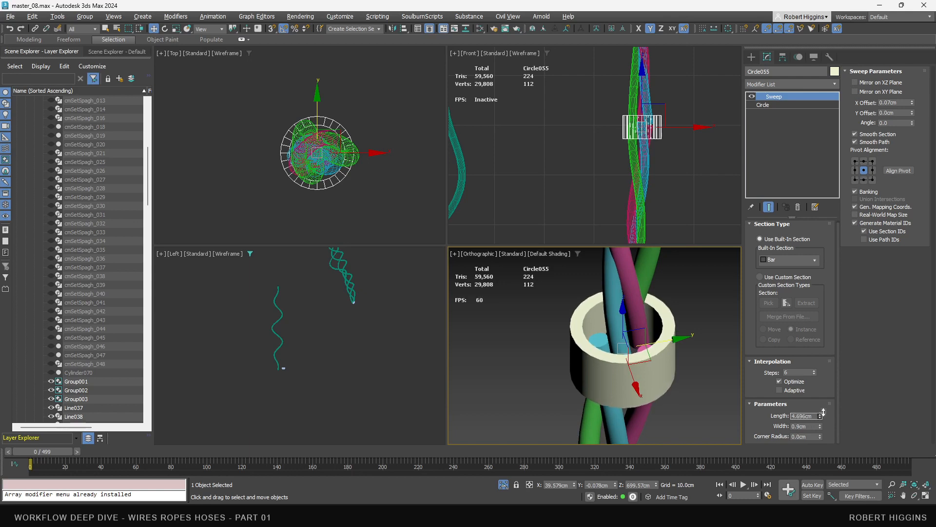
- Insert an Edit Spline modifier between the Circle and its Sweep and enter its vertex level
click(778, 105)
click(783, 84)
text(ed)
click(764, 140)
click(762, 106)
click(779, 113)
- Select all four vertices of the circle and convert them to Smooth
scroll(337, 132, up, 3)
middle_drag(332, 139, 344, 125)
click(311, 93)
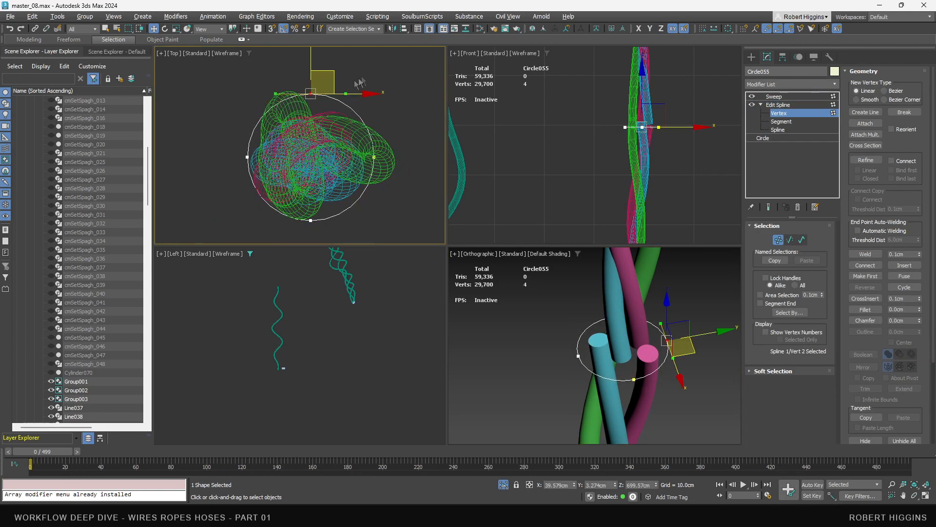
key(ctrl+a)
right_click(377, 165)
click(369, 117)
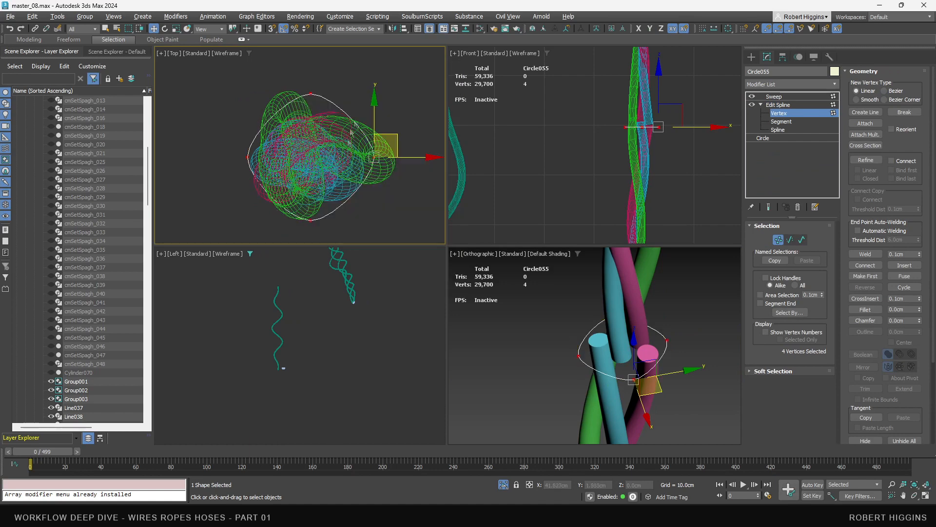
- Refine the circle spline with four extra vertices, one between each pair of existing vertices
click(374, 111)
right_click(375, 111)
click(352, 153)
click(353, 120)
click(350, 192)
click(269, 191)
click(278, 120)
right_click(278, 121)
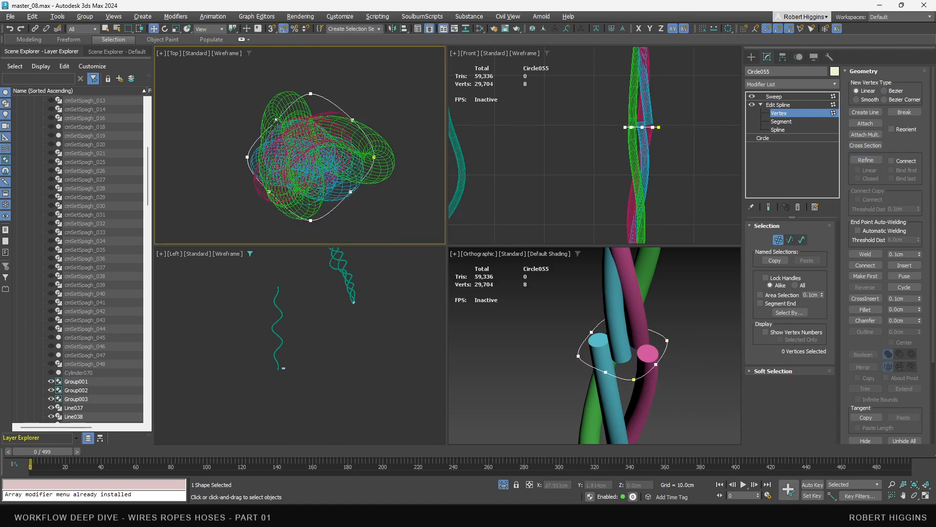
- Show the swept end result and move the circle's vertices so the collar follows the outline of the strands
click(768, 207)
click(310, 93)
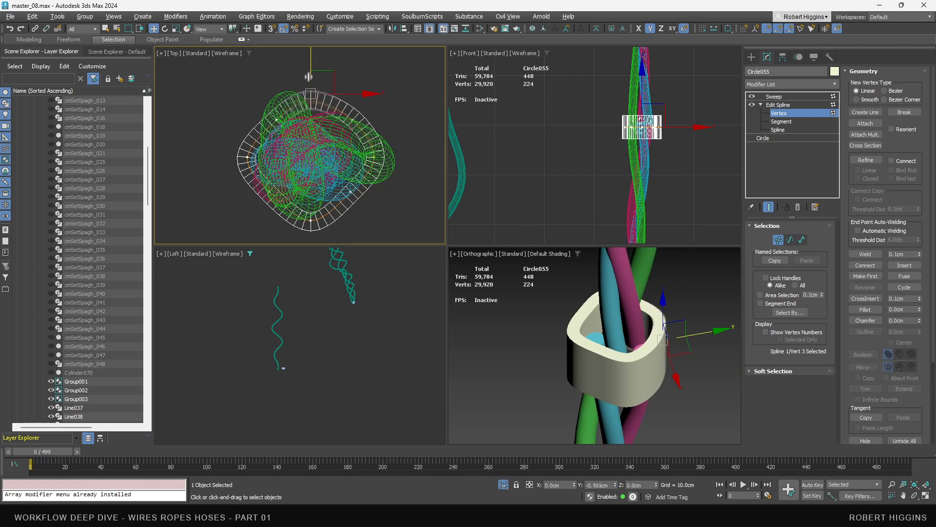
click(353, 120)
drag(372, 99, 363, 105)
click(374, 157)
drag(388, 141, 375, 140)
click(351, 191)
drag(365, 177, 321, 174)
click(311, 220)
- Add an FFD 2x2x2 modifier above the collar's Sweep and enter its Control Points level
alt+middle_drag(560, 302, 628, 361)
scroll(634, 317, up, 2)
click(782, 97)
click(769, 86)
text(ff)
click(768, 104)
key(1)
- Move the FFD control points to taper the collar around the strands and nudge the collar slightly upward
click(620, 361)
drag(635, 361, 635, 358)
middle_drag(635, 358, 599, 356)
click(641, 308)
drag(658, 309, 639, 310)
middle_drag(629, 312, 655, 326)
click(497, 328)
drag(525, 327, 542, 326)
click(783, 104)
scroll(651, 109, up, 6)
drag(612, 150, 615, 129)
- Reposition individual FFD corner points from several angles so the collar encloses all three strands unevenly
alt+middle_drag(559, 316, 759, 303)
click(783, 104)
click(508, 401)
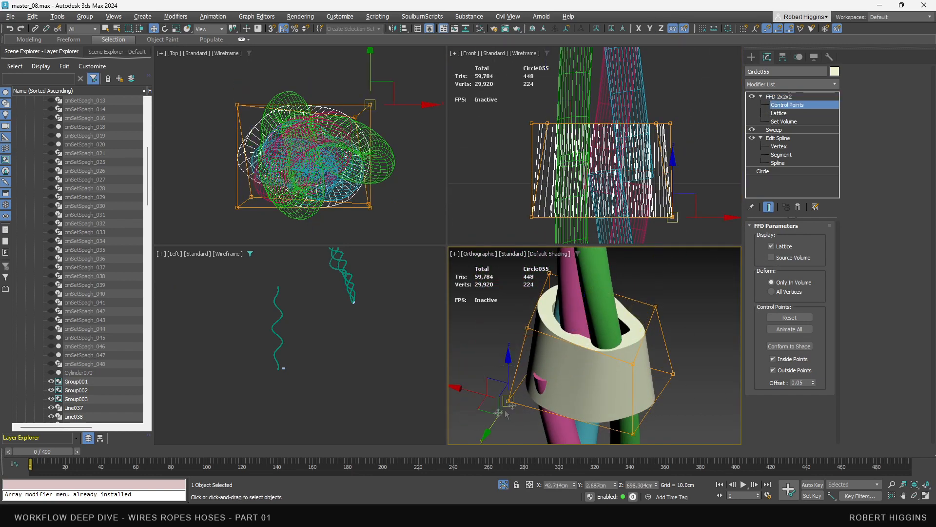
drag(489, 413, 478, 417)
alt+middle_drag(551, 390, 529, 394)
drag(618, 384, 603, 403)
drag(539, 325, 544, 330)
alt+middle_drag(619, 363, 546, 358)
mouse_move(687, 377)
mouse_down()
mouse_move(671, 386)
mouse_move(684, 380)
mouse_up()
alt+middle_drag(677, 375, 546, 283)
drag(631, 324, 591, 328)
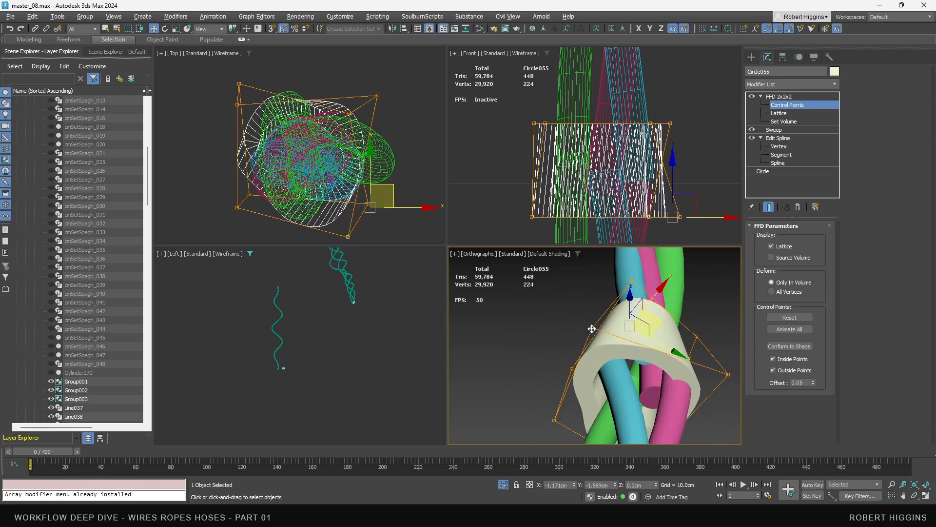
alt+middle_drag(592, 329, 649, 337)
drag(696, 348, 704, 356)
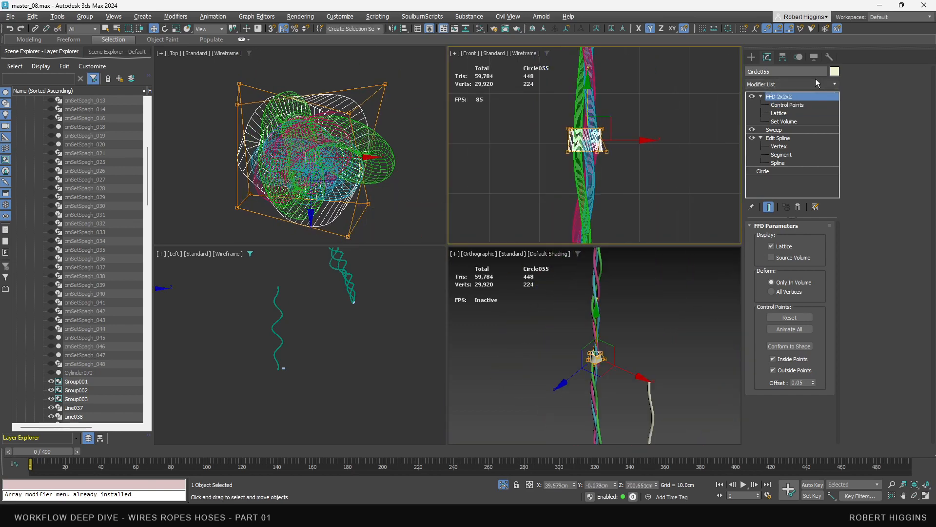
- Move the collar down the wire bundle to its lower end, at about 566 cm in Z
scroll(617, 107, down, 8)
drag(594, 74, 594, 190)
key(z)
scroll(601, 159, down, 6)
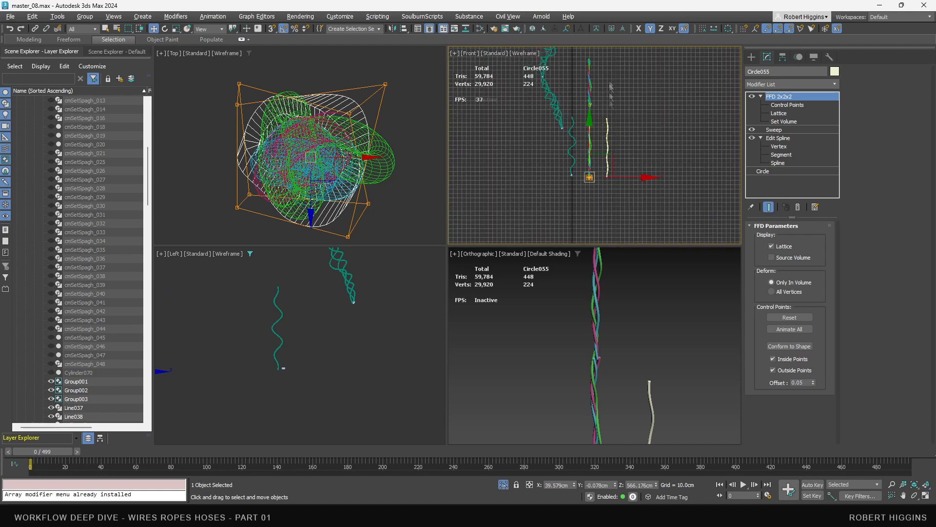
- Move the duplicate collar sideways to the foot of the single wire, at about 72 cm in X
click(601, 168)
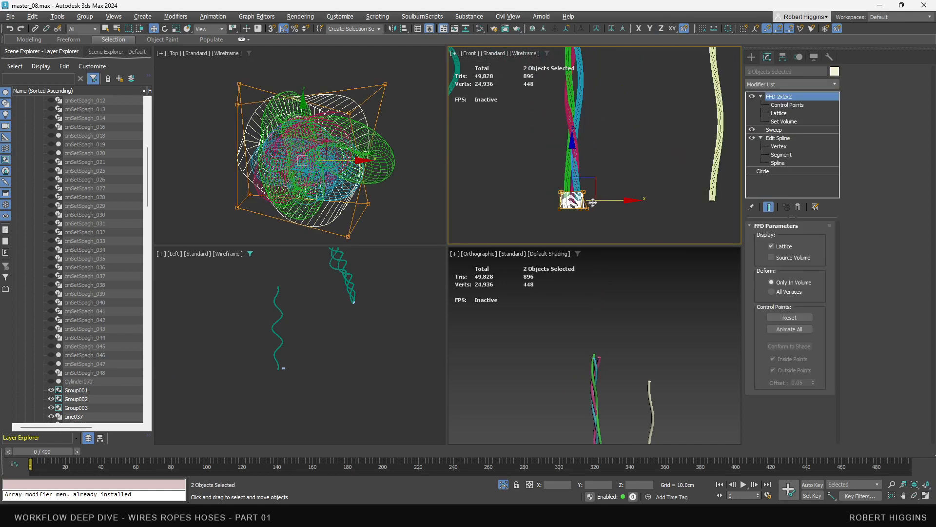
click(573, 205)
key(ctrl+z)
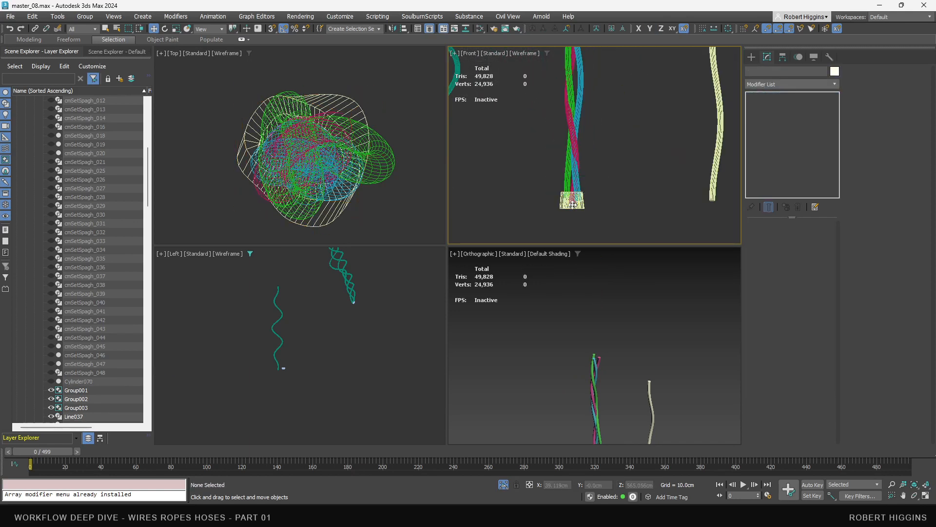
click(581, 204)
drag(599, 200, 727, 200)
click(579, 204)
click(631, 201)
drag(655, 200, 646, 201)
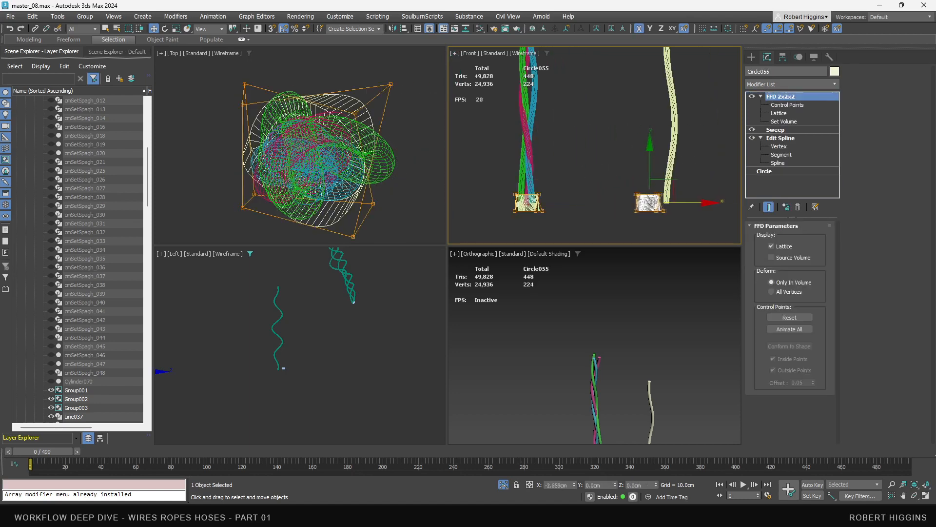
- Select the three twisted strands with their collar and combine them into a group
right_click(622, 385)
middle_drag(621, 386, 619, 362)
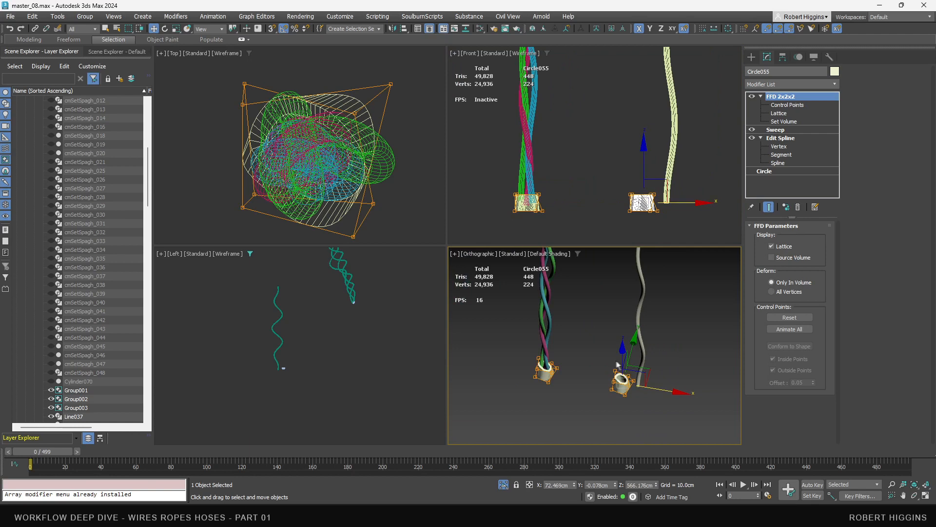
drag(585, 341, 527, 378)
middle_drag(652, 308, 675, 342)
right_click(602, 329)
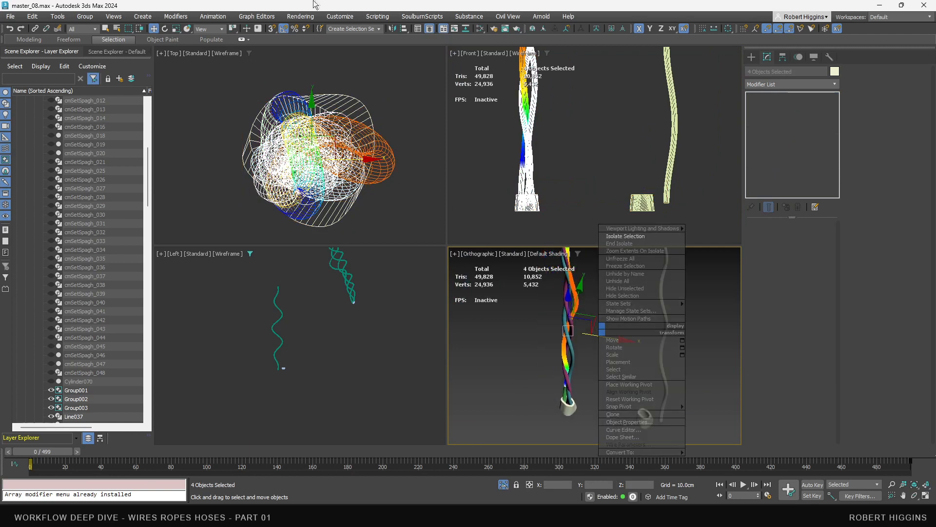
click(85, 16)
click(84, 26)
click(476, 274)
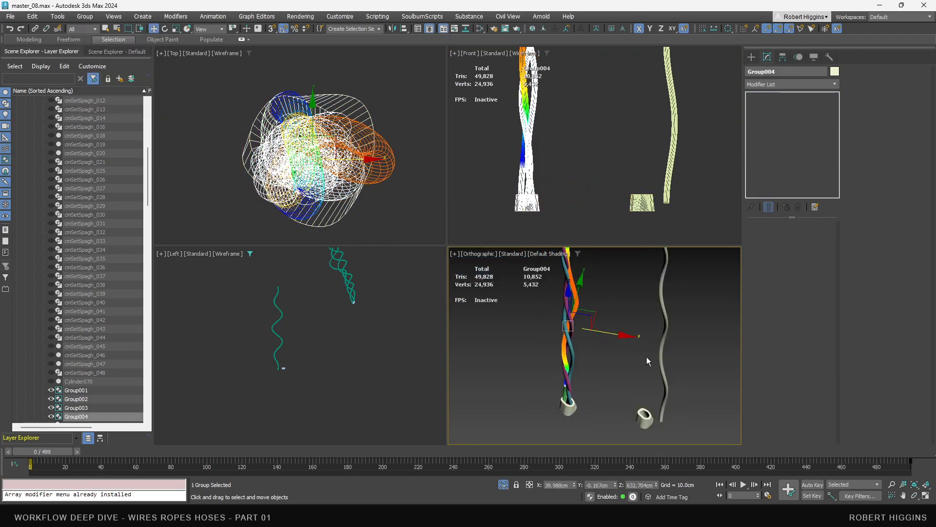
- Move only the group's pivot down to the collar at the bundle's lower end
click(784, 57)
click(790, 124)
scroll(612, 100, down, 3)
middle_drag(612, 100, 630, 147)
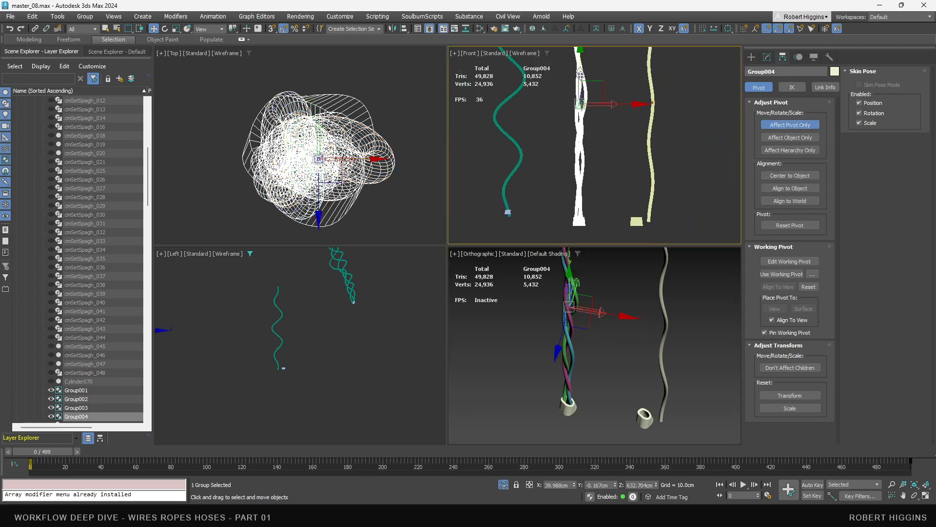
drag(580, 76, 568, 193)
click(766, 127)
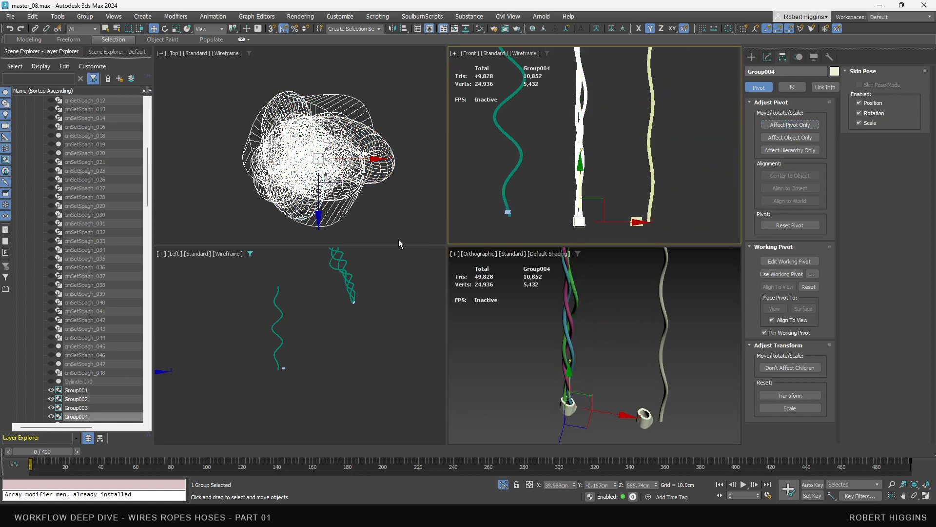
- Clone the group upward and position the copy so its collar covers the top end of the original bundle
scroll(584, 164, down, 5)
middle_drag(589, 160, 593, 195)
shift+drag(583, 185, 586, 100)
click(456, 295)
middle_drag(583, 141, 591, 101)
drag(593, 101, 593, 157)
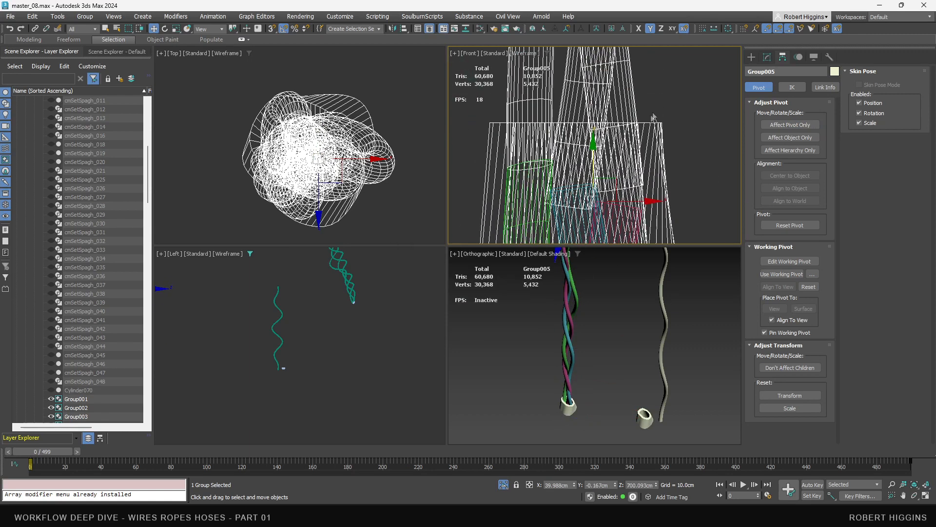
click(662, 88)
- Select the original bundle and its copy above and combine both into one group
scroll(663, 89, down, 12)
middle_drag(654, 90, 583, 143)
click(608, 173)
click(598, 137)
drag(598, 137, 565, 164)
click(85, 17)
click(89, 32)
key(Return)
- Add a Twist modifier to the combined group and set its angle to 180 on the Z axis
click(767, 57)
click(790, 84)
text(twis)
key(Return)
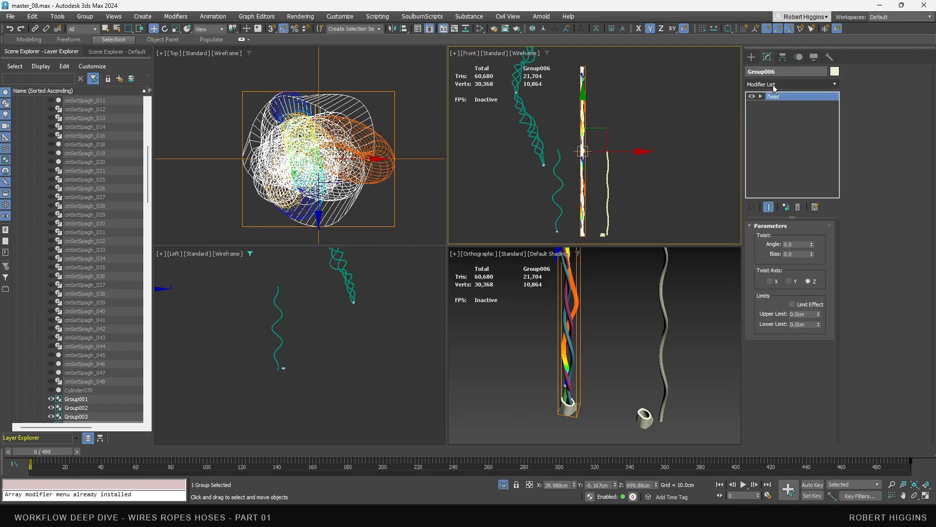
scroll(574, 424, down, 4)
middle_drag(578, 364, 595, 386)
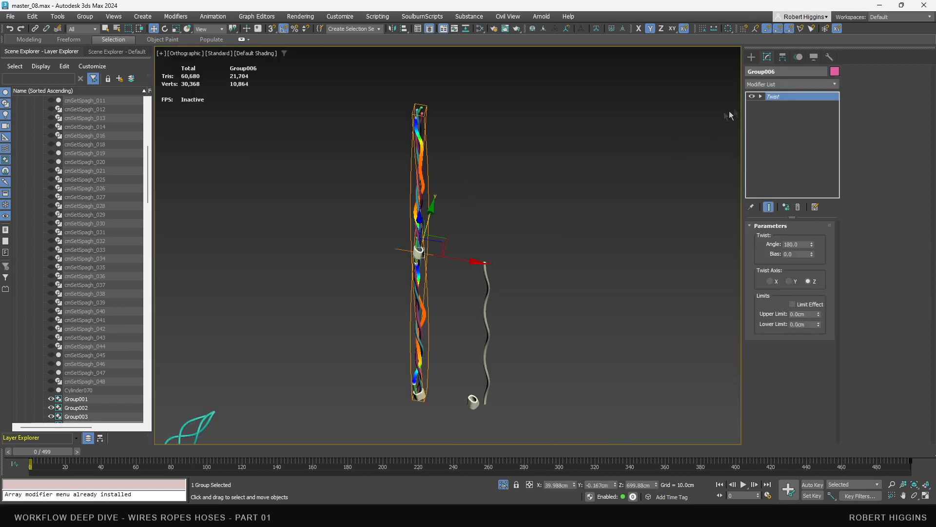
- Compare the bundle with Twist disabled and enabled, and examine the strands where they pass through the middle collar
click(751, 97)
click(429, 288)
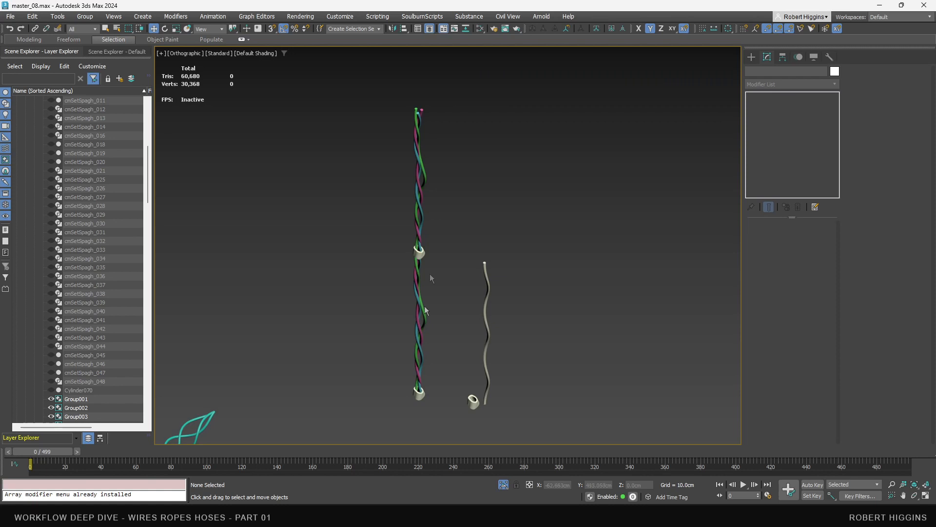
click(424, 174)
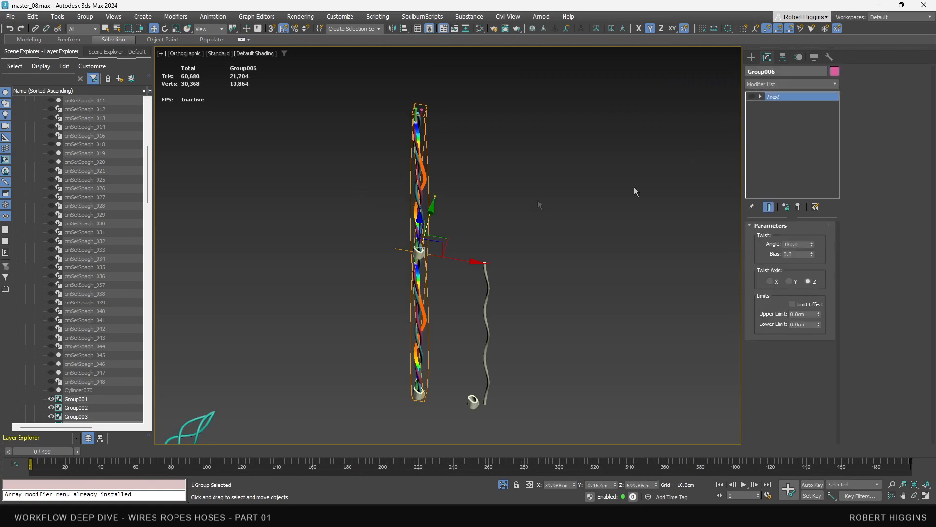
click(752, 97)
click(581, 210)
middle_drag(426, 250, 435, 250)
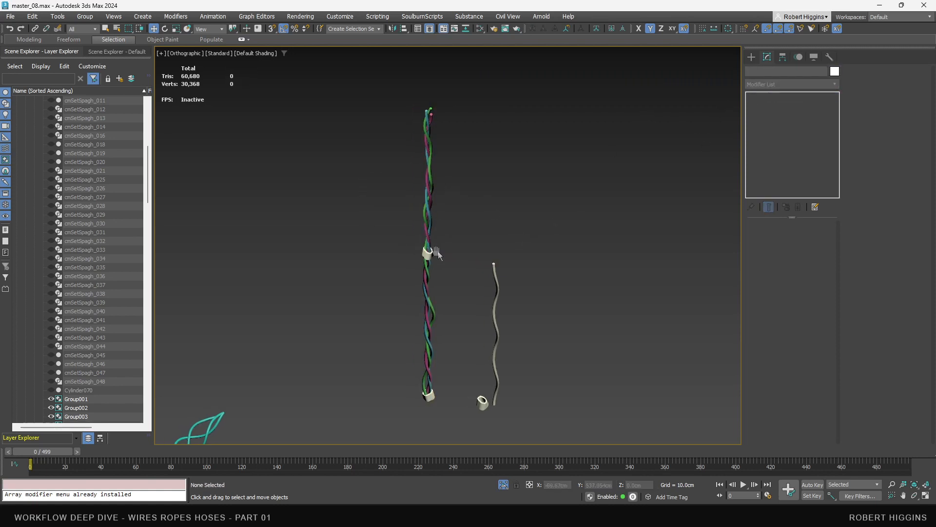
click(425, 253)
scroll(426, 251, up, 9)
scroll(456, 270, down, 9)
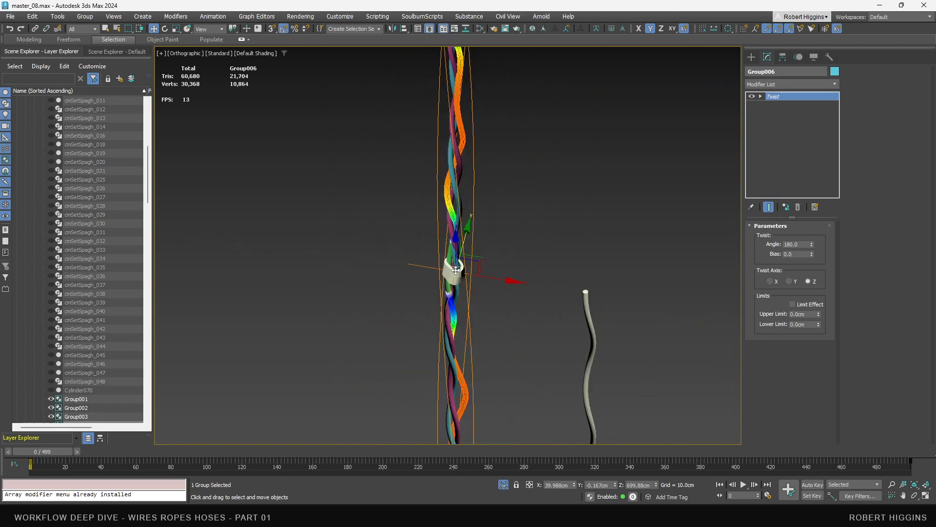
click(529, 208)
- Draw a large curved Line spline beside the bundle in the Front view as a deformation path
key(alt+w)
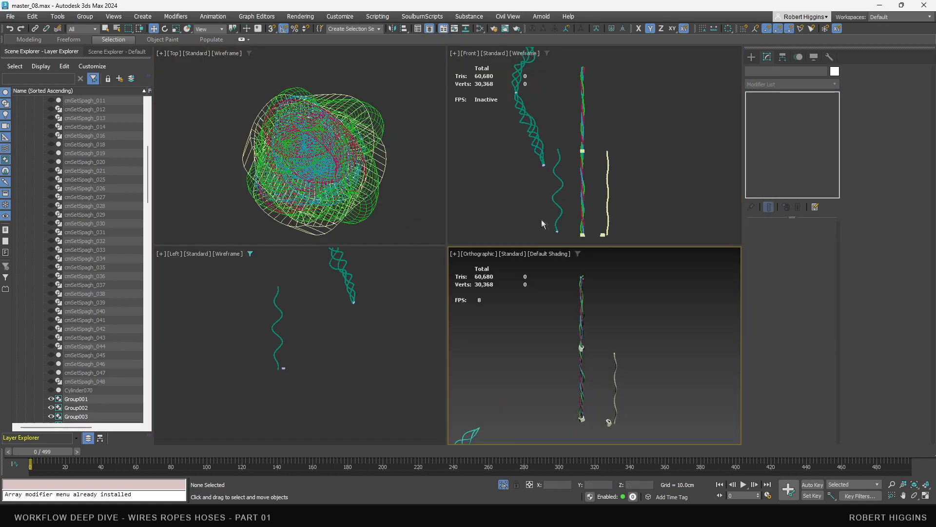
click(751, 57)
click(767, 134)
scroll(588, 191, down, 2)
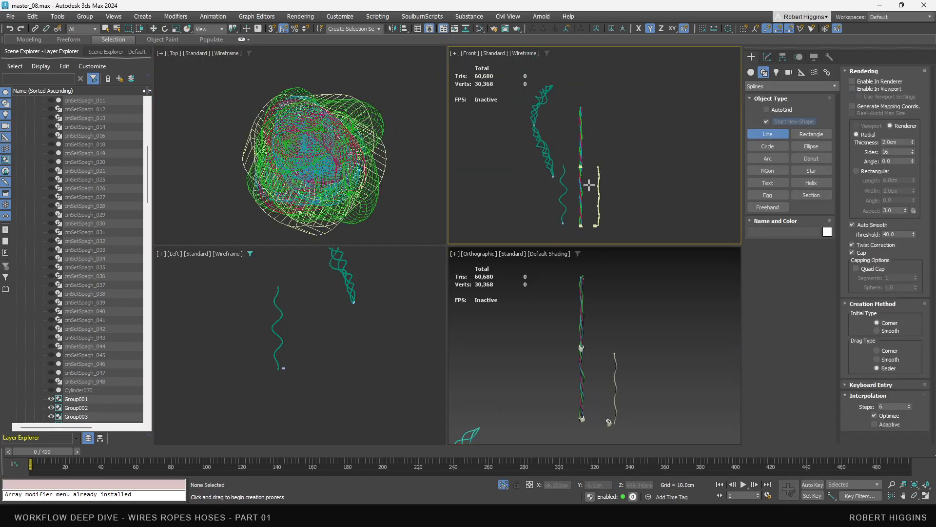
mouse_move(587, 219)
mouse_down()
mouse_move(634, 169)
mouse_move(575, 121)
mouse_up()
mouse_move(597, 100)
mouse_down()
mouse_move(638, 75)
mouse_move(616, 51)
mouse_up()
right_click(616, 51)
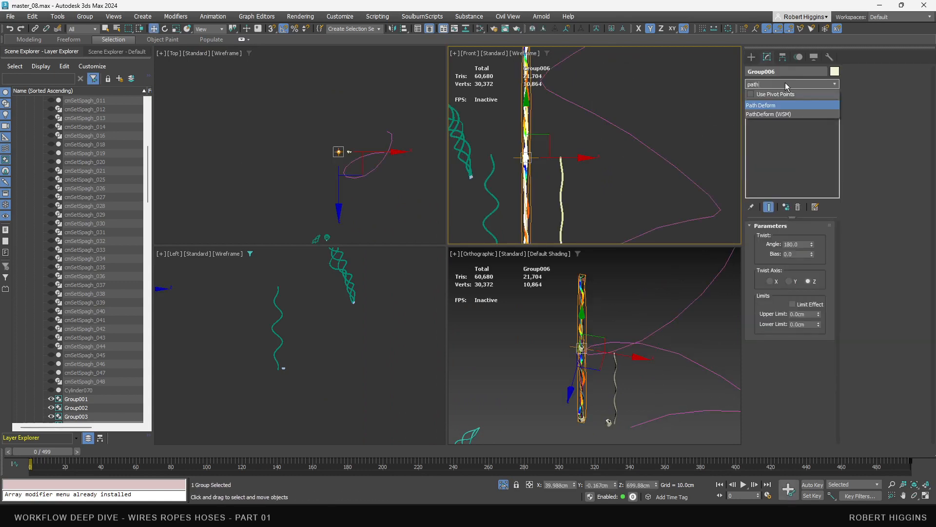
- Add a Path Deform modifier to the group, pick the new line as its path and set Percent to 36.3
click(785, 83)
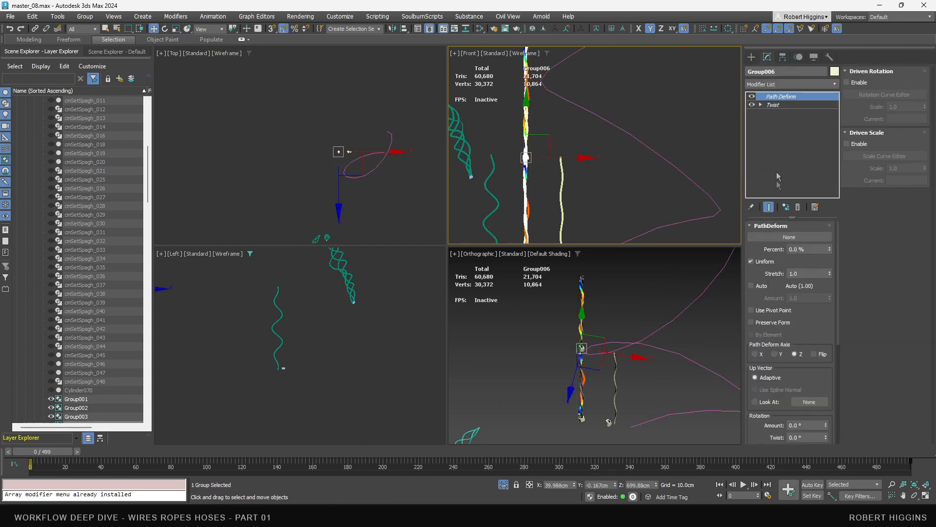
click(774, 237)
click(644, 143)
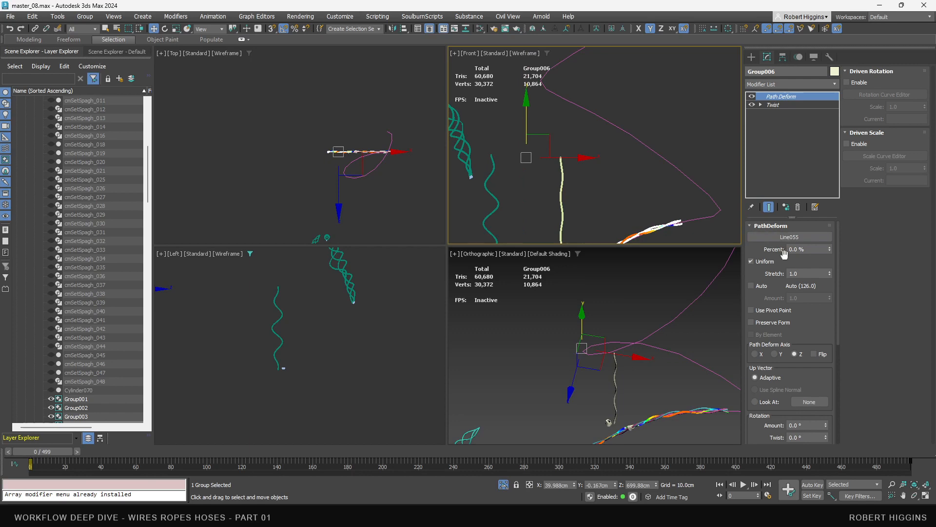
drag(829, 251, 850, 56)
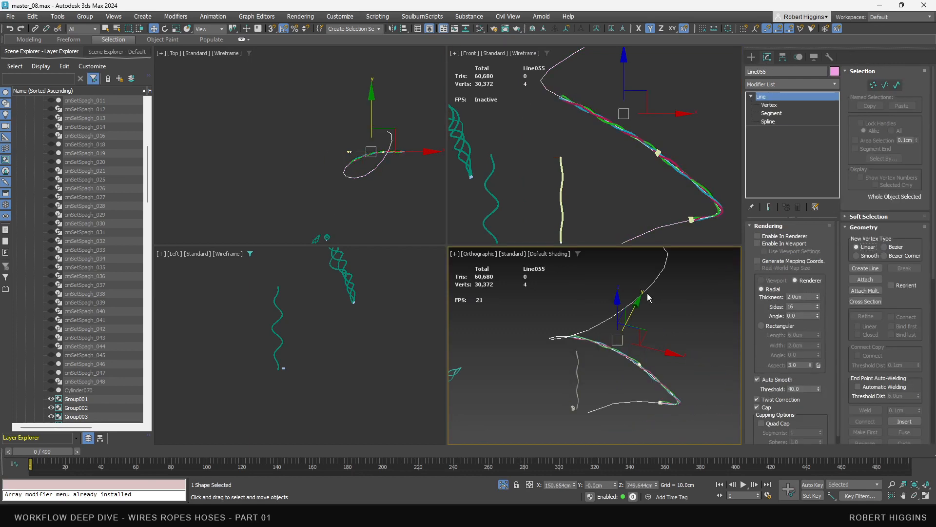
- Hide the path line and slide the grouped bundle further along it using the Path Deform Percent
right_click(645, 291)
click(668, 257)
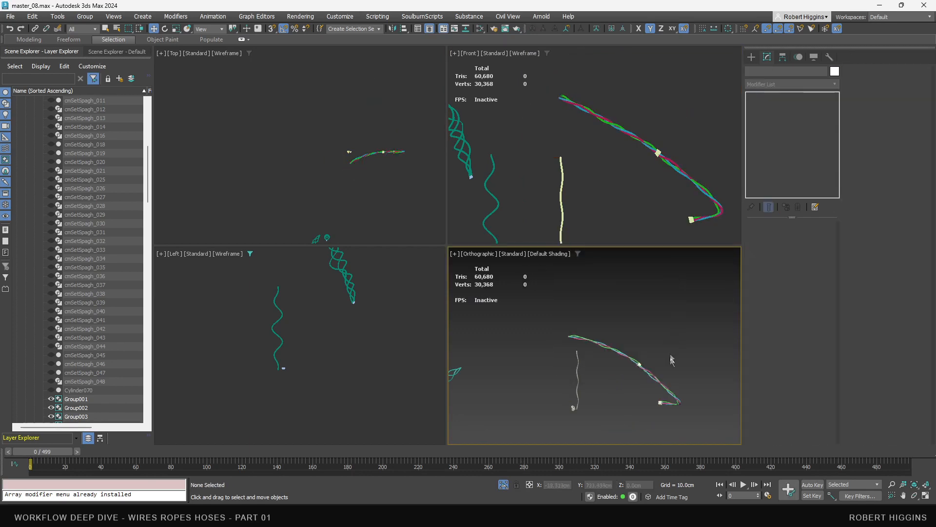
click(637, 364)
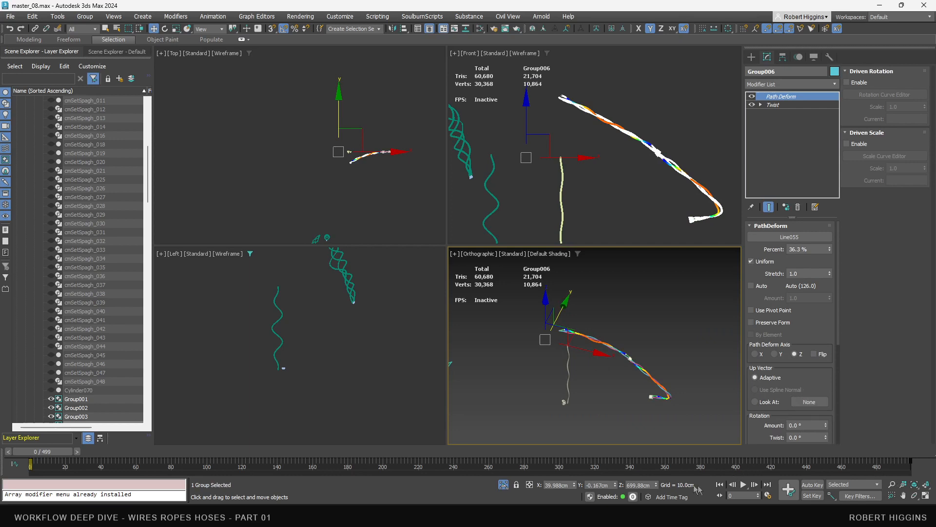
drag(829, 249, 876, 190)
click(597, 316)
mouse_move(597, 315)
middle_down()
mouse_move(625, 316)
mouse_move(622, 327)
mouse_move(613, 307)
middle_up()
- Insert an FFD 3x3x3 modifier between the Twist and Sweep of the single source wire
click(604, 336)
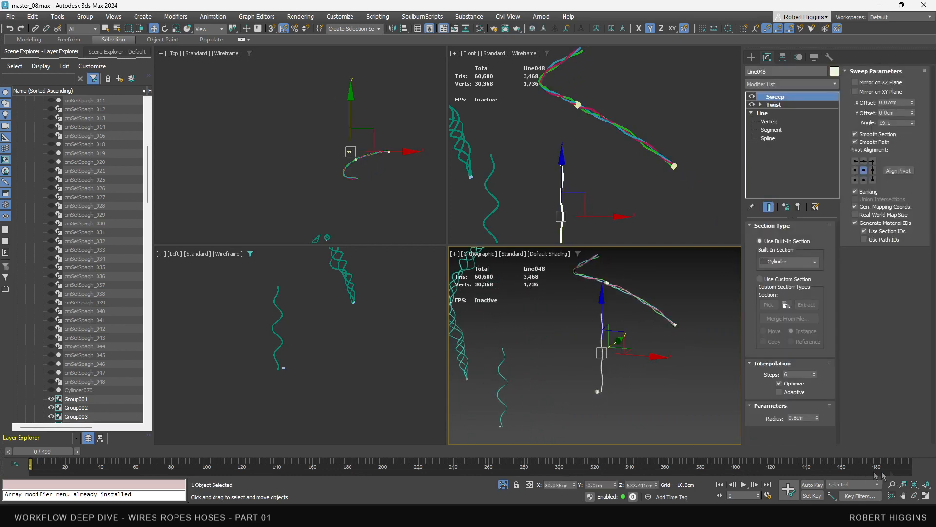
click(925, 495)
scroll(495, 272, up, 2)
middle_drag(494, 237, 529, 273)
scroll(496, 273, down, 2)
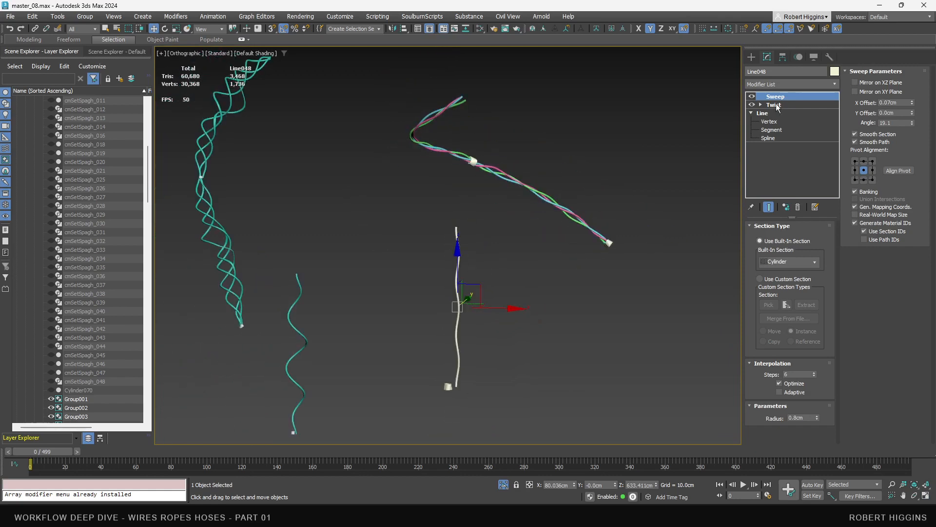
click(775, 105)
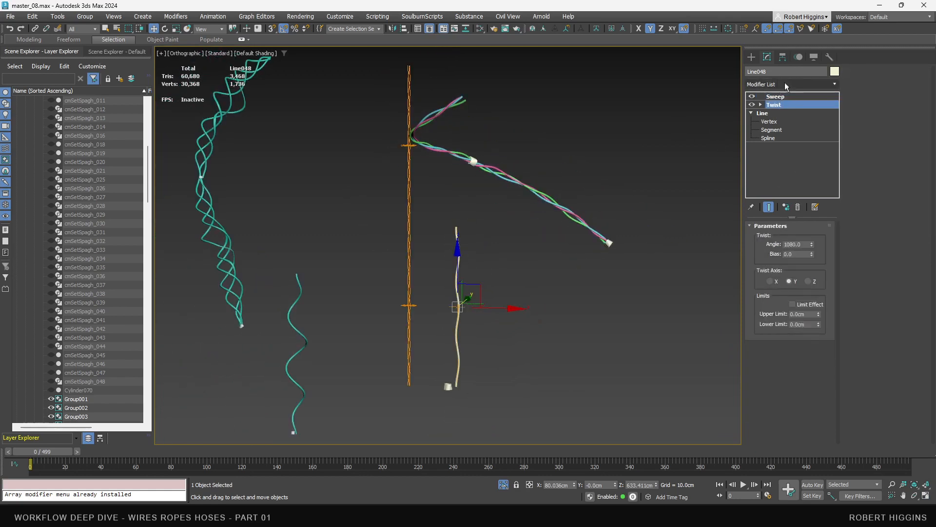
click(783, 84)
text(ffd)
click(772, 130)
- Select the FFD's middle control points and pull them sideways to bow the source wire
key(1)
drag(480, 292, 430, 323)
drag(494, 309, 554, 310)
alt+middle_drag(553, 309, 644, 374)
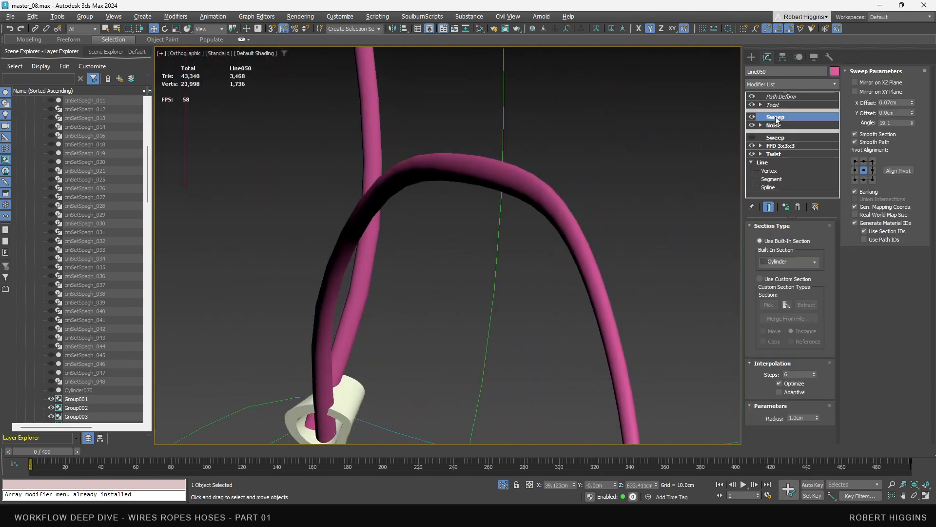
- Compare the pink strand's deformation with its Sweep placed above Path Deform and back below the upper Twist
drag(775, 117, 800, 97)
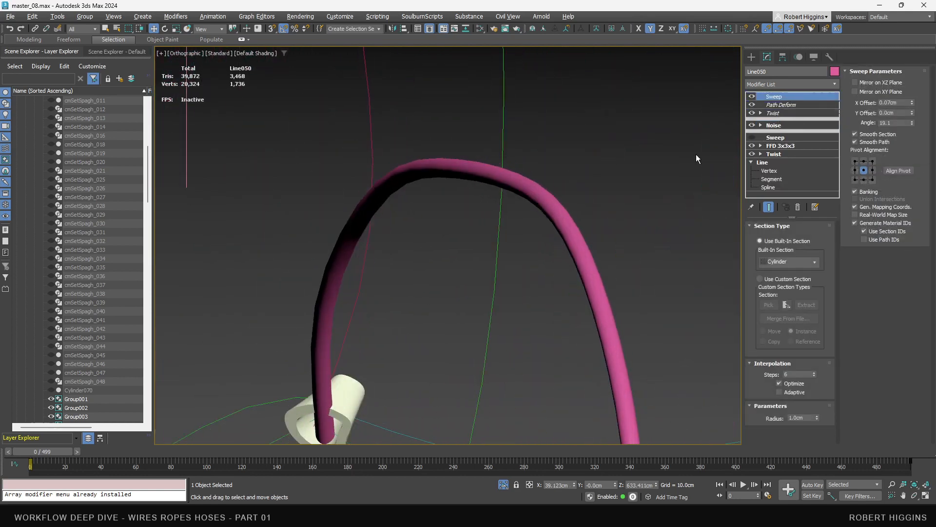
mouse_move(537, 182)
alt+middle_down()
mouse_move(504, 171)
mouse_move(436, 177)
mouse_move(529, 182)
alt+middle_up()
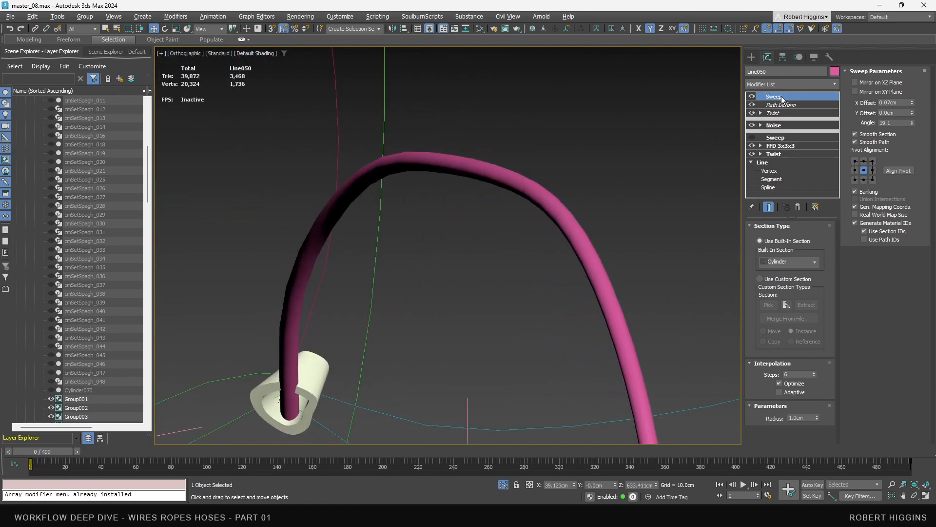
drag(782, 112, 778, 117)
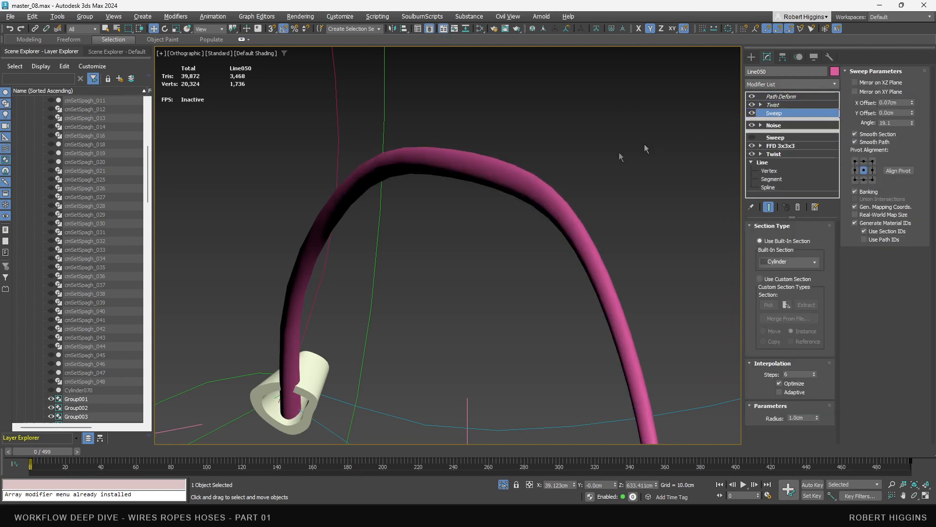
alt+middle_drag(536, 174, 494, 153)
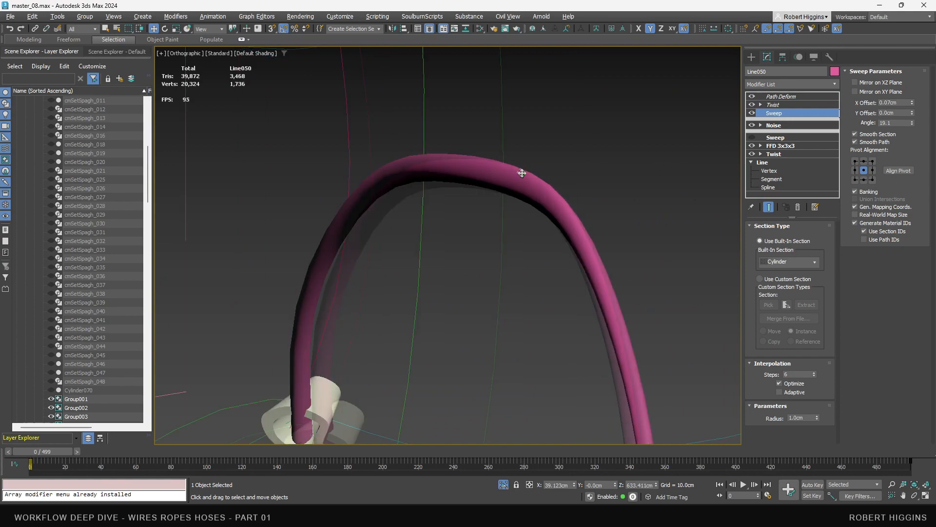